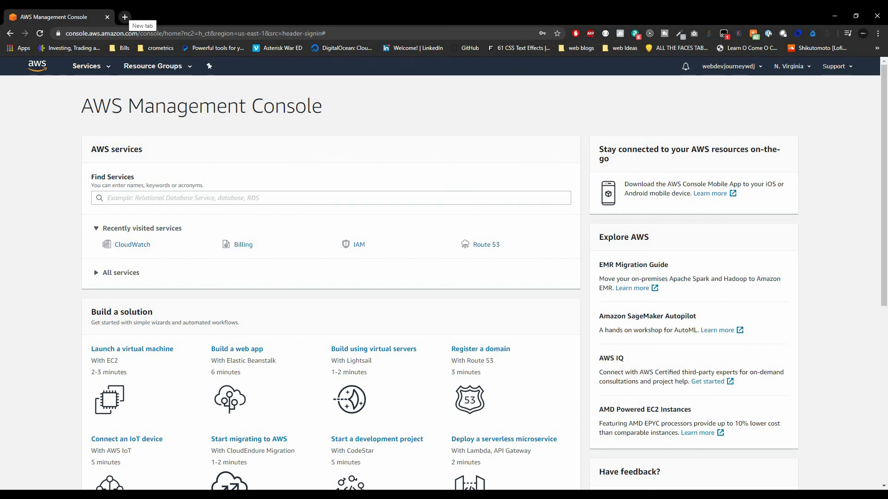
Load aws.amazon.com/free in a new browser tab.
{"action": "left_click", "coordinate": [125, 16]}
{"action": "type", "text": "aws."}
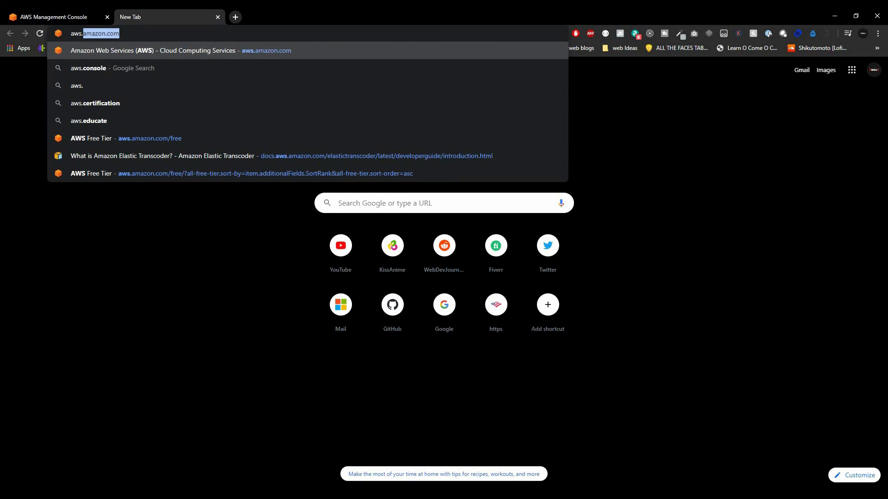
{"action": "key", "text": "Right"}
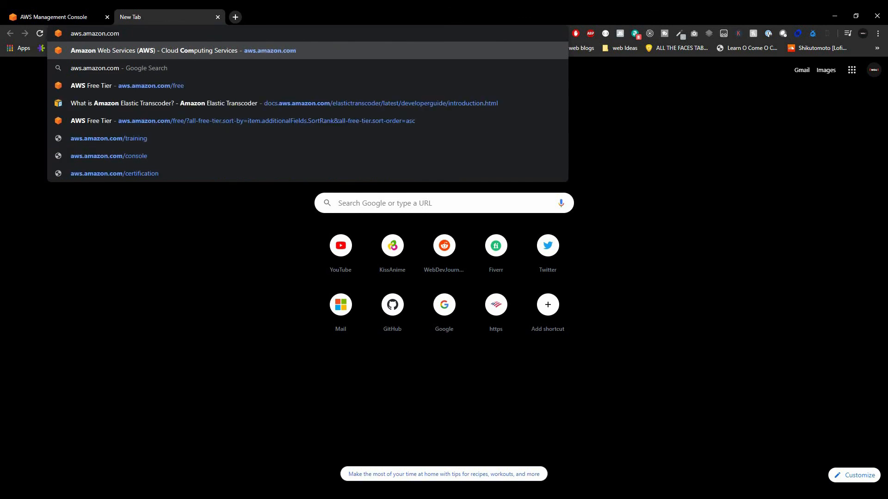
{"action": "type", "text": "/free"}
{"action": "key", "text": "Return"}
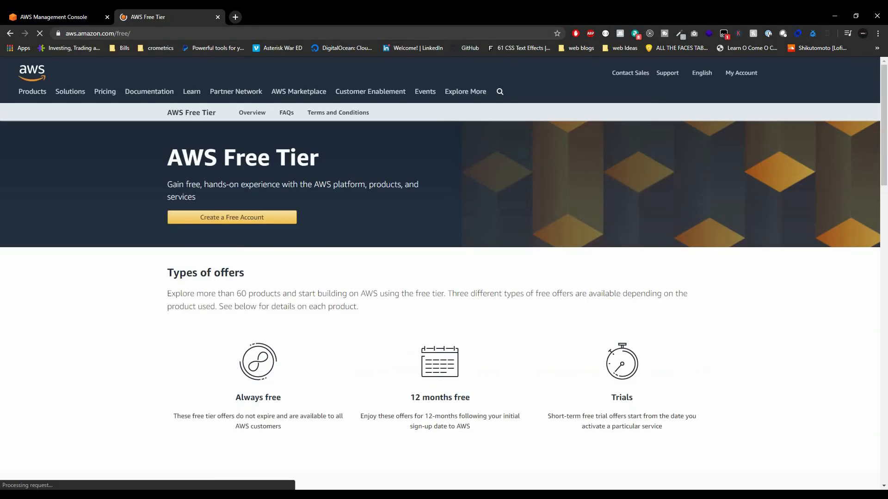
Review the Free Tier offers, highlighting DynamoDB's ALWAYS FREE and EC2's 12 MONTHS FREE labels, then close the tab.
{"action": "scroll", "coordinate": [444, 300], "scroll_direction": "down", "scroll_amount": 2}
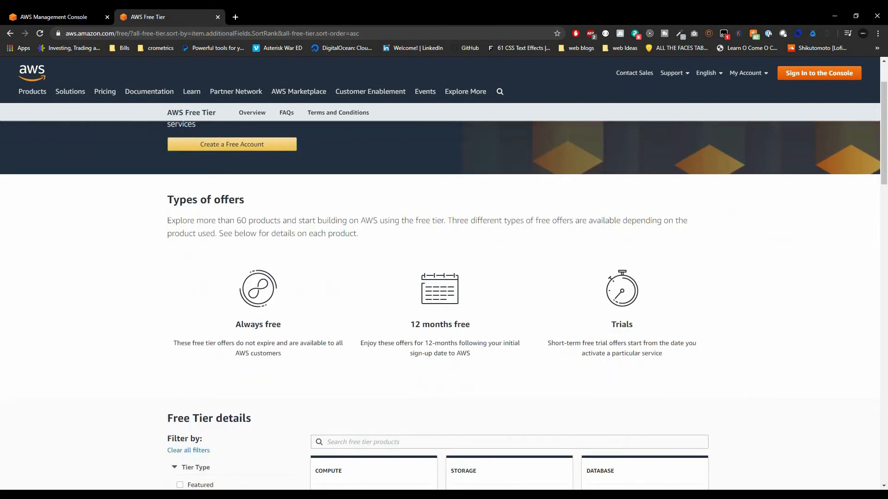
{"action": "scroll", "coordinate": [444, 300], "scroll_direction": "down", "scroll_amount": 5}
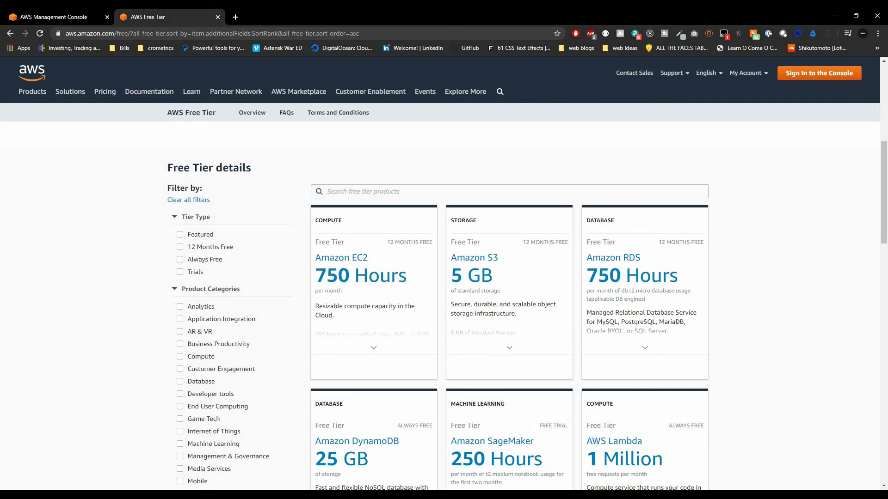
{"action": "mouse_move", "coordinate": [344, 276]}
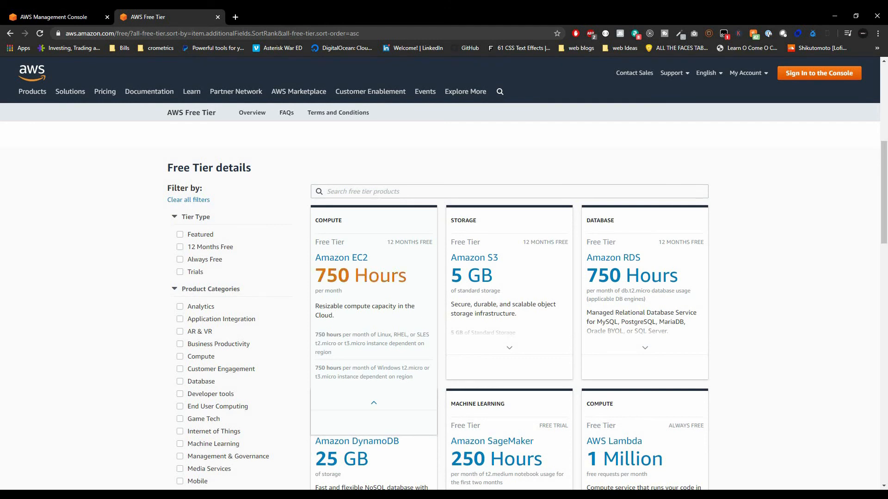
{"action": "scroll", "coordinate": [509, 301], "scroll_direction": "down", "scroll_amount": 2}
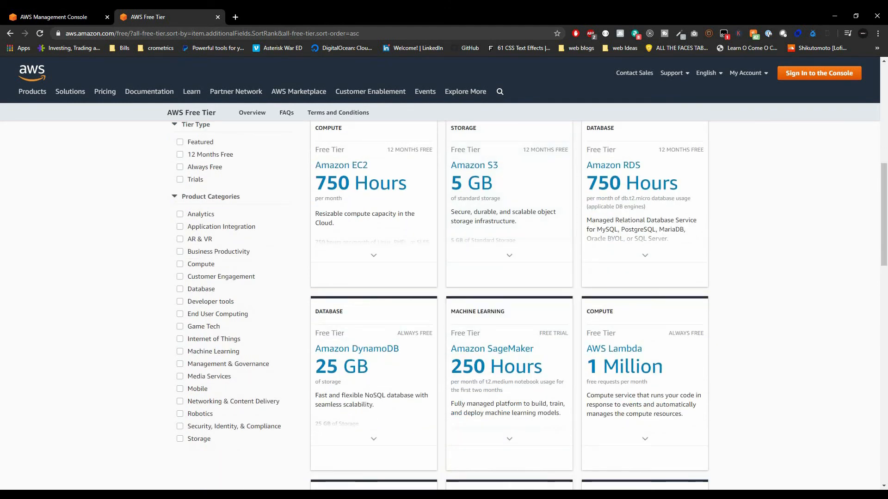
{"action": "scroll", "coordinate": [509, 300], "scroll_direction": "down", "scroll_amount": 2}
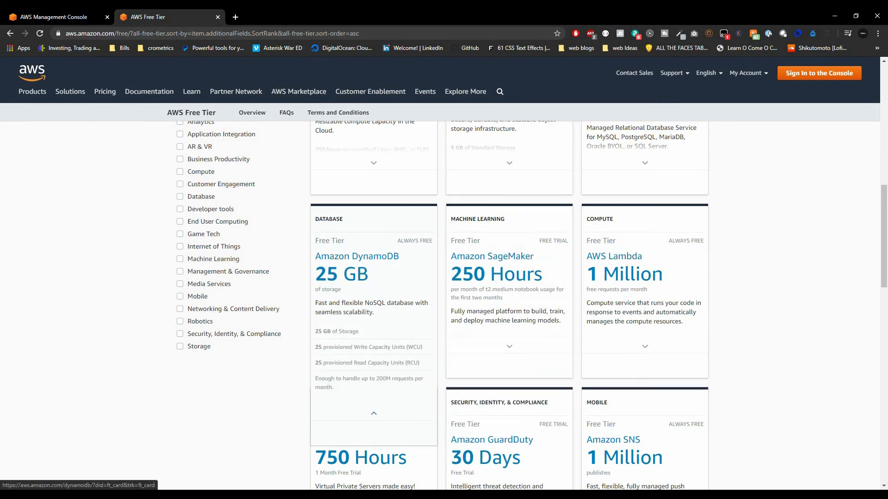
{"action": "left_click_drag", "start_coordinate": [397, 240], "coordinate": [433, 240]}
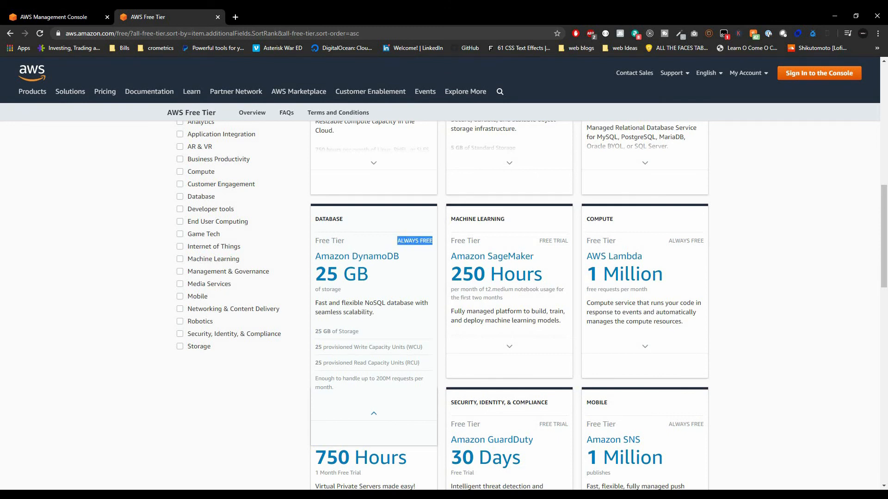
{"action": "scroll", "coordinate": [508, 305], "scroll_direction": "up", "scroll_amount": 4}
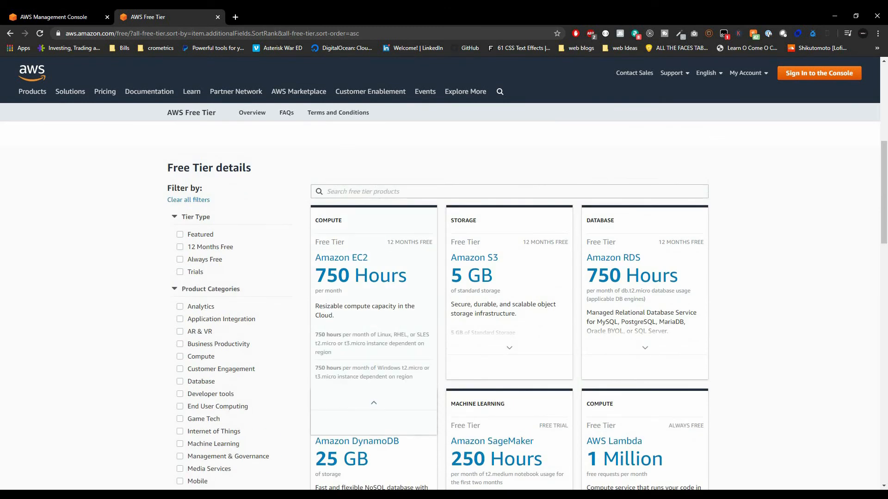
{"action": "left_click_drag", "start_coordinate": [387, 242], "coordinate": [432, 242]}
{"action": "key", "text": "ctrl+w"}
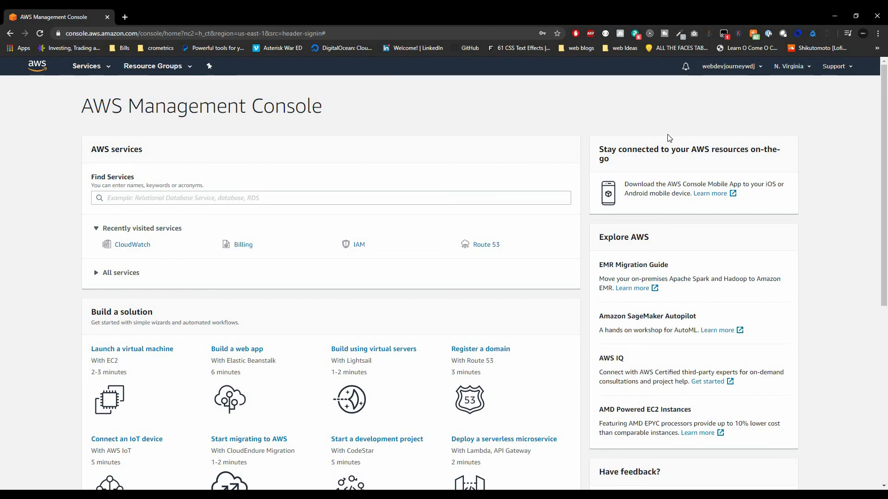
On the My Account page, keep Activate IAM Access checked for billing information and update it.
{"action": "left_click", "coordinate": [716, 70]}
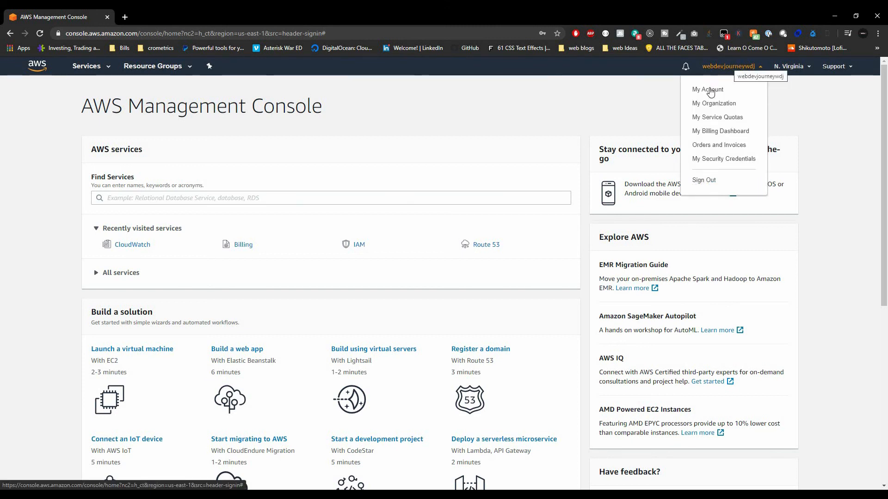
{"action": "left_click", "coordinate": [706, 91]}
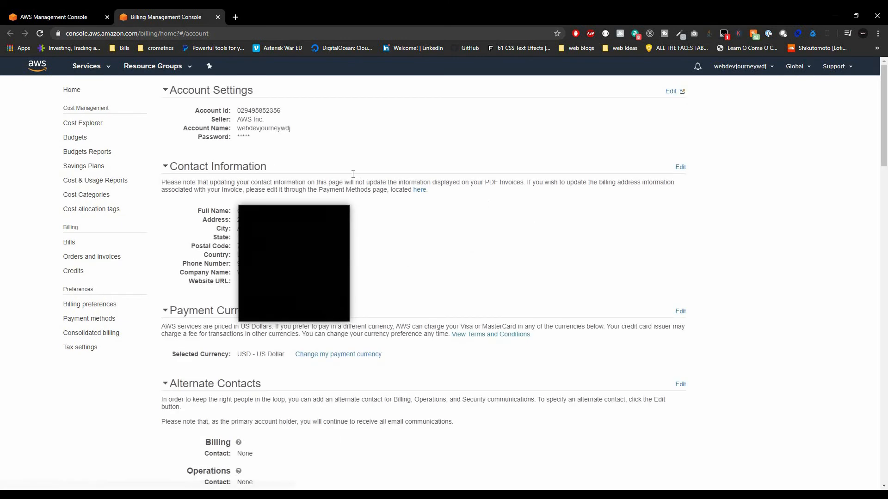
{"action": "scroll", "coordinate": [267, 162], "scroll_direction": "down", "scroll_amount": 20}
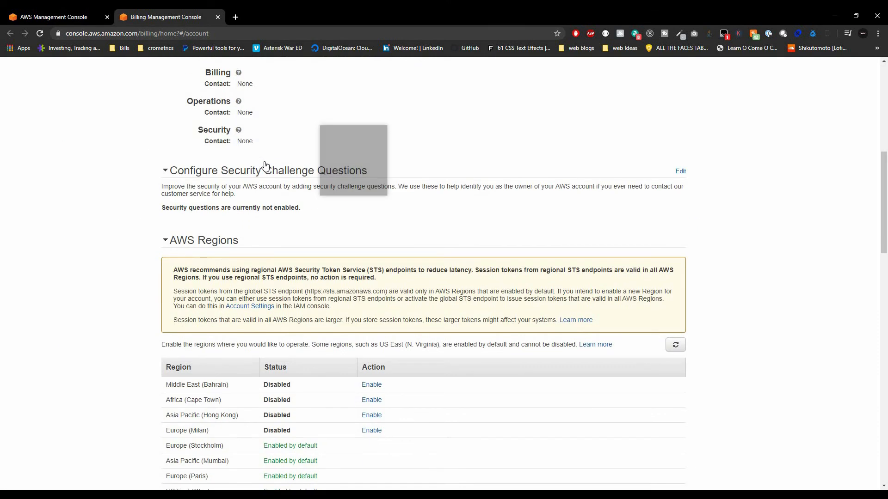
{"action": "scroll", "coordinate": [264, 163], "scroll_direction": "down", "scroll_amount": 7}
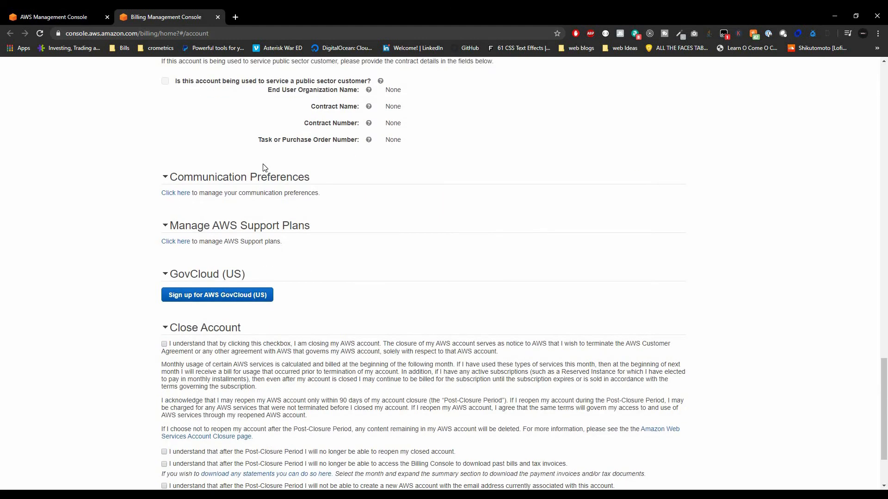
{"action": "scroll", "coordinate": [265, 167], "scroll_direction": "down", "scroll_amount": 1}
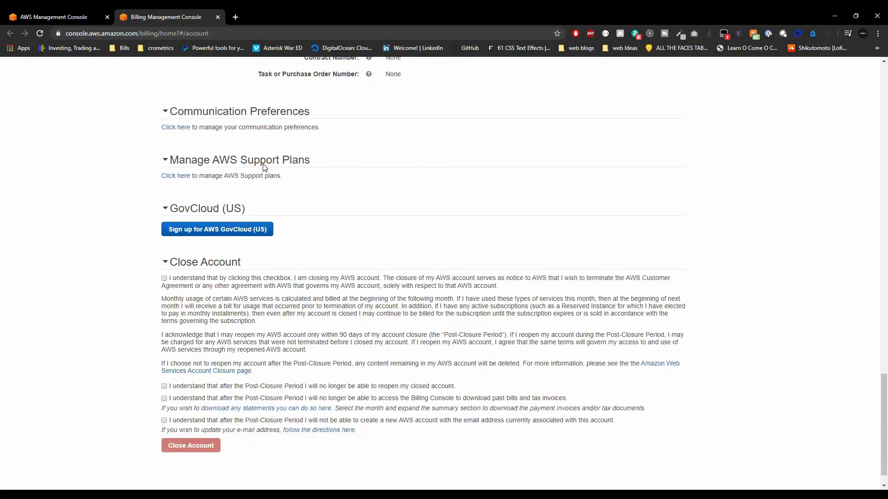
{"action": "scroll", "coordinate": [264, 169], "scroll_direction": "up", "scroll_amount": 9}
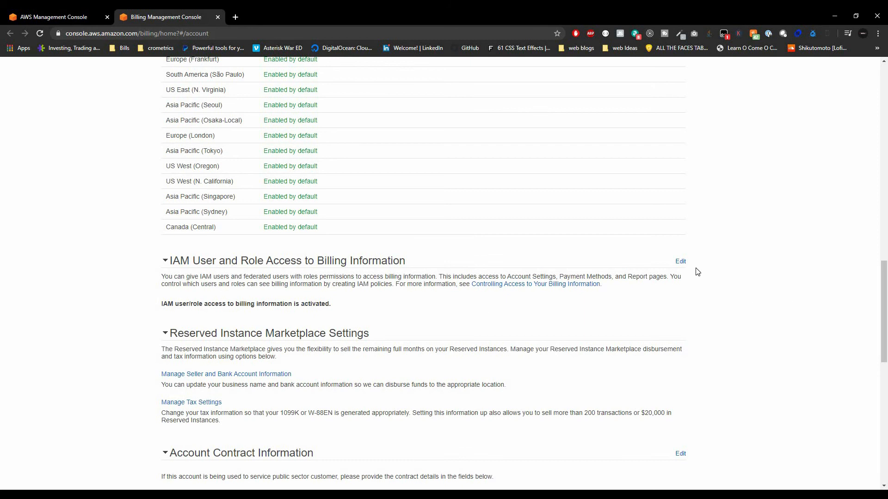
{"action": "left_click", "coordinate": [680, 262]}
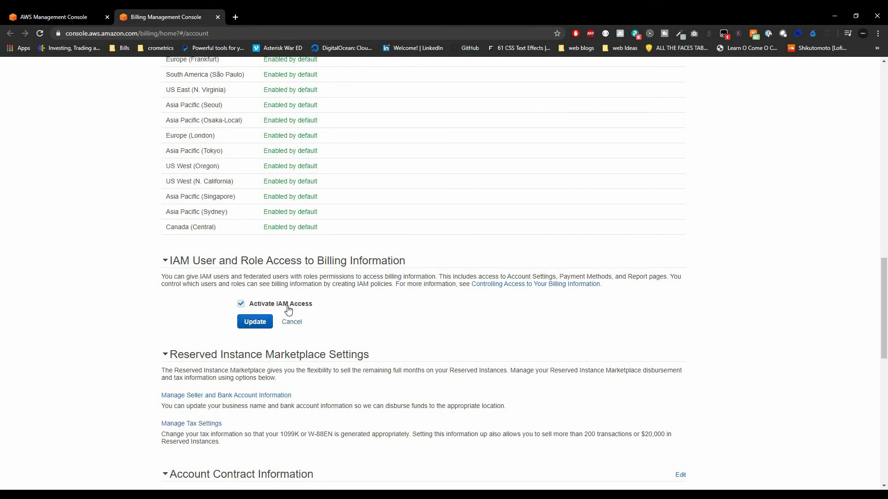
{"action": "left_click", "coordinate": [254, 322]}
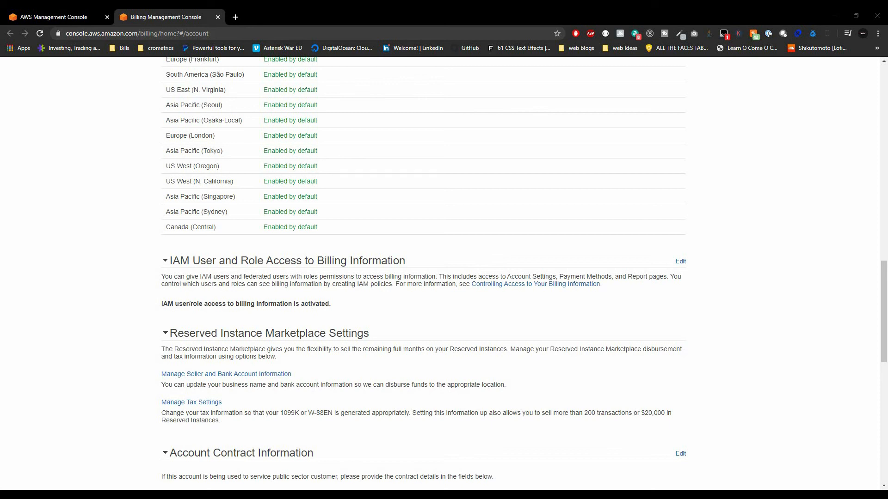
{"action": "scroll", "coordinate": [280, 324], "scroll_direction": "up", "scroll_amount": 18}
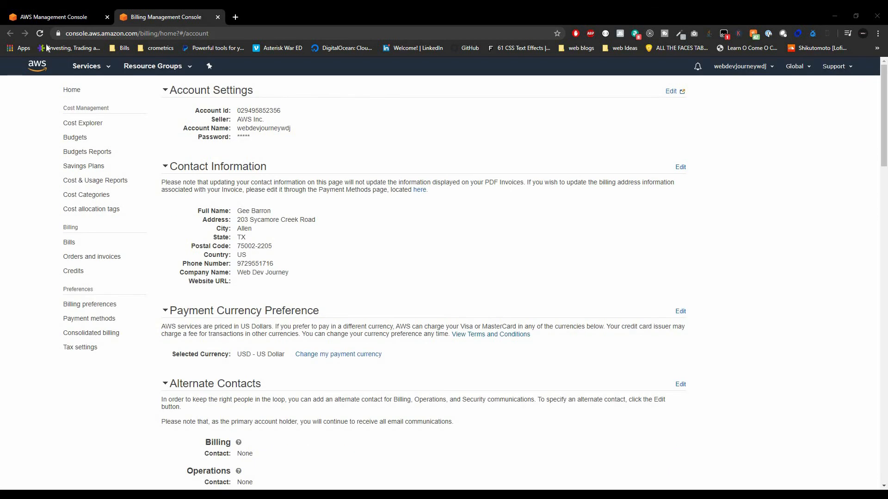
Search 'iam' in Services, go to IAM, and show its empty Groups list.
{"action": "left_click", "coordinate": [87, 67]}
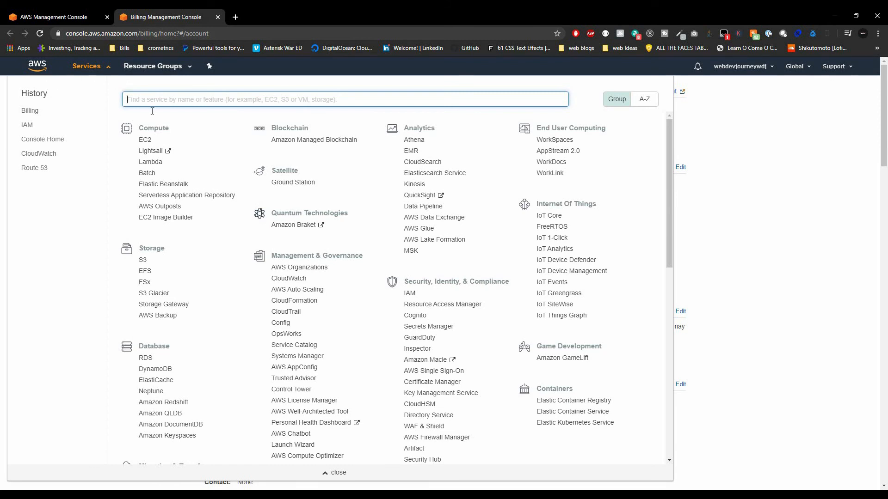
{"action": "type", "text": "iam"}
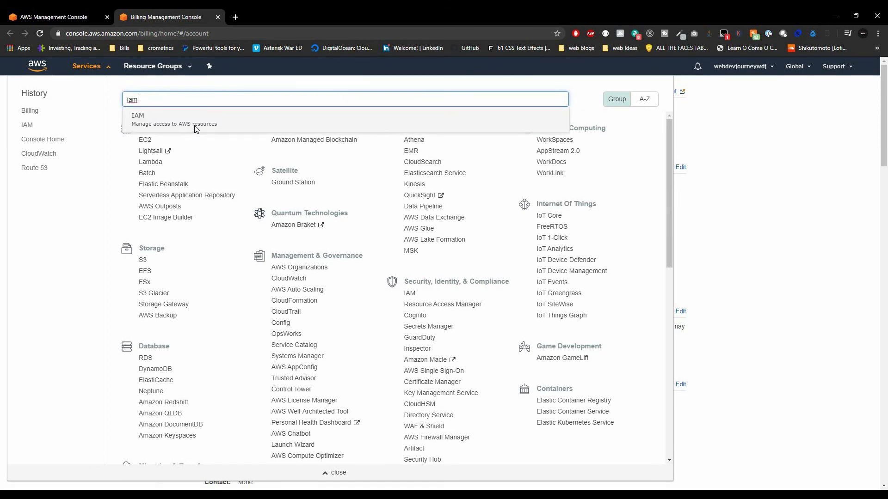
{"action": "left_click", "coordinate": [194, 127]}
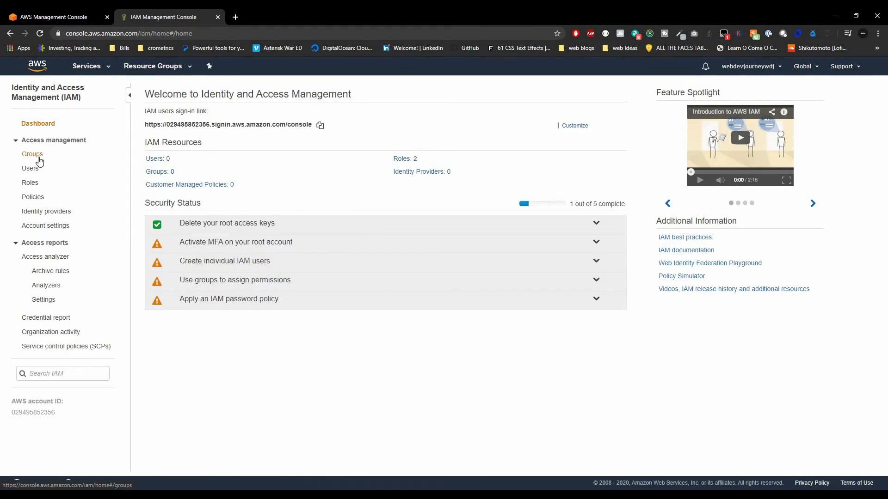
{"action": "left_click", "coordinate": [39, 158]}
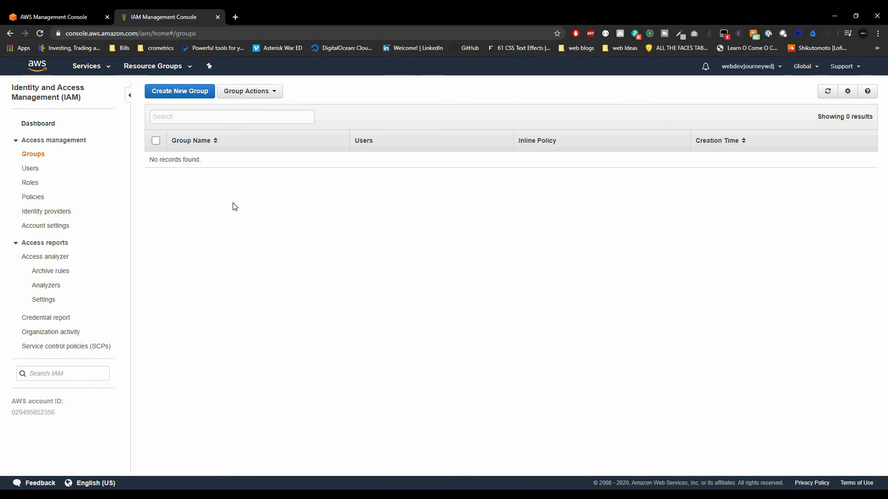
Create a new group named 'admins' and continue to its Attach Policy step.
{"action": "left_click", "coordinate": [191, 90]}
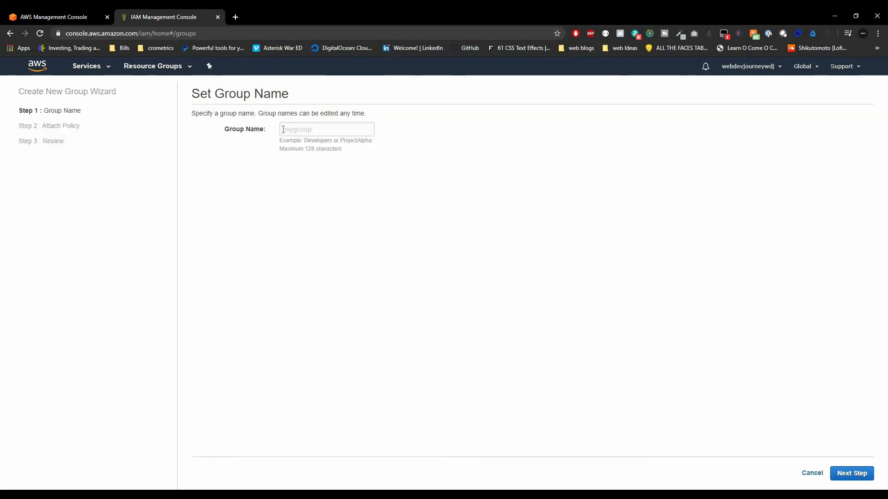
{"action": "left_click", "coordinate": [283, 129]}
{"action": "type", "text": "ad"}
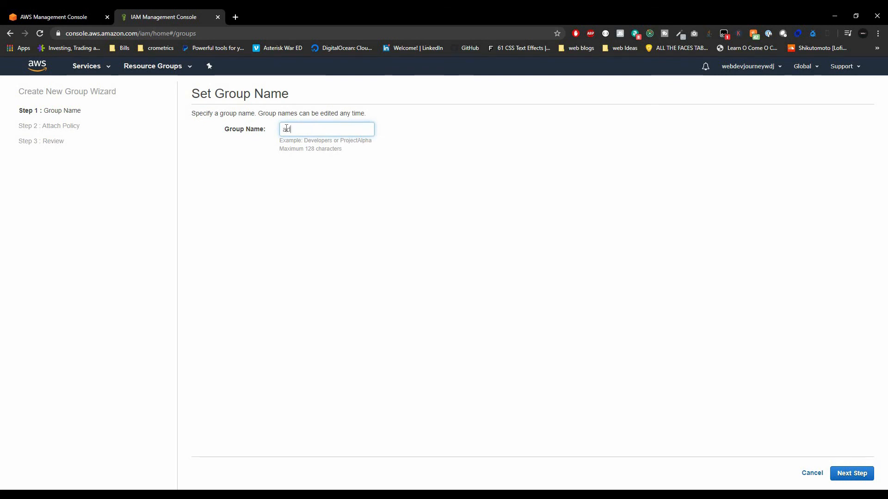
{"action": "type", "text": "mins"}
{"action": "left_click", "coordinate": [847, 473]}
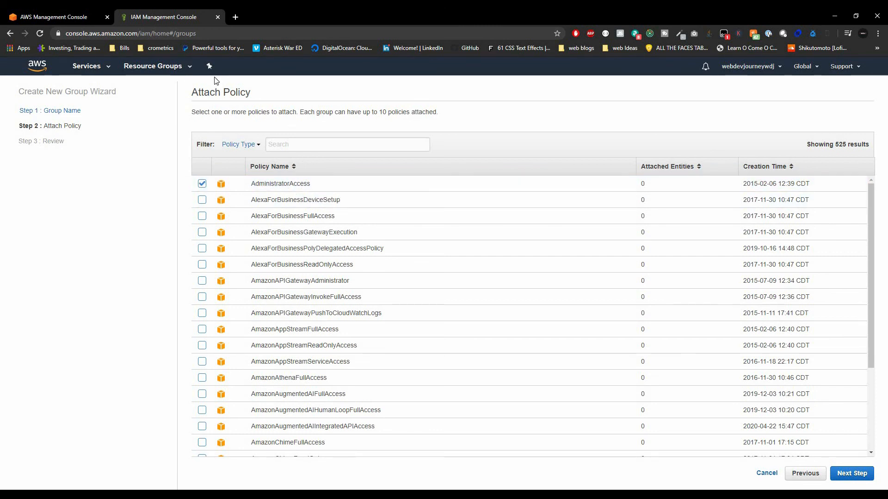
Scroll the policy list, leave AdministratorAccess checked, and continue to the Review step.
{"action": "scroll", "coordinate": [292, 259], "scroll_direction": "down", "scroll_amount": 14}
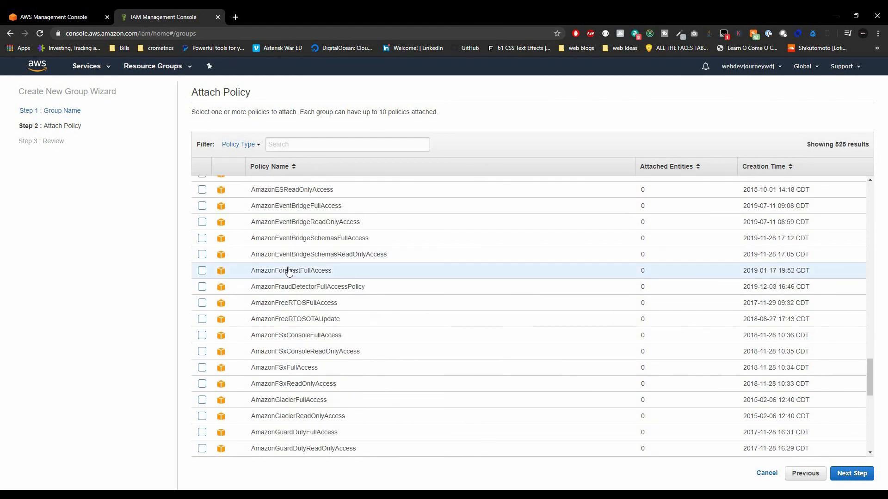
{"action": "scroll", "coordinate": [290, 268], "scroll_direction": "down", "scroll_amount": 4}
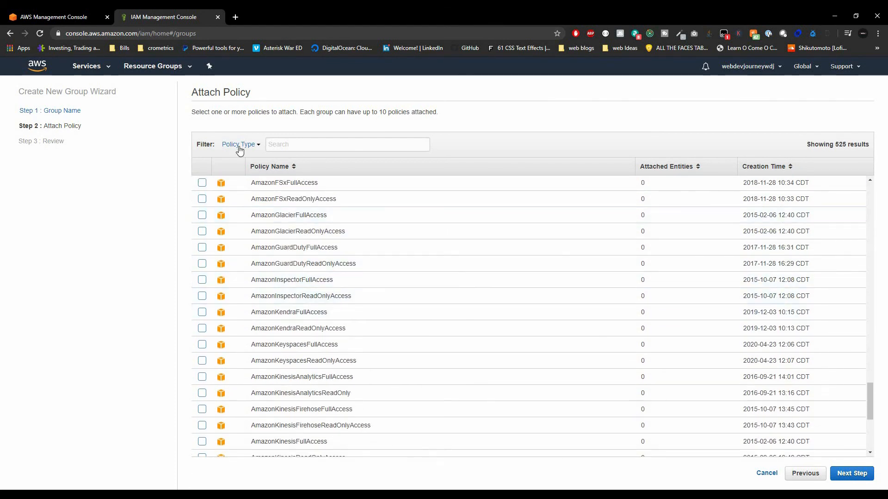
{"action": "scroll", "coordinate": [314, 324], "scroll_direction": "down", "scroll_amount": 10}
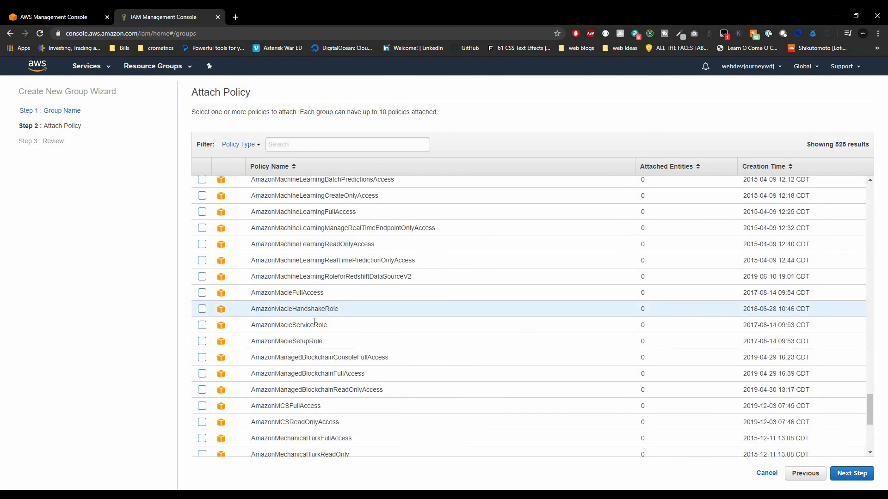
{"action": "scroll", "coordinate": [334, 410], "scroll_direction": "up", "scroll_amount": 15}
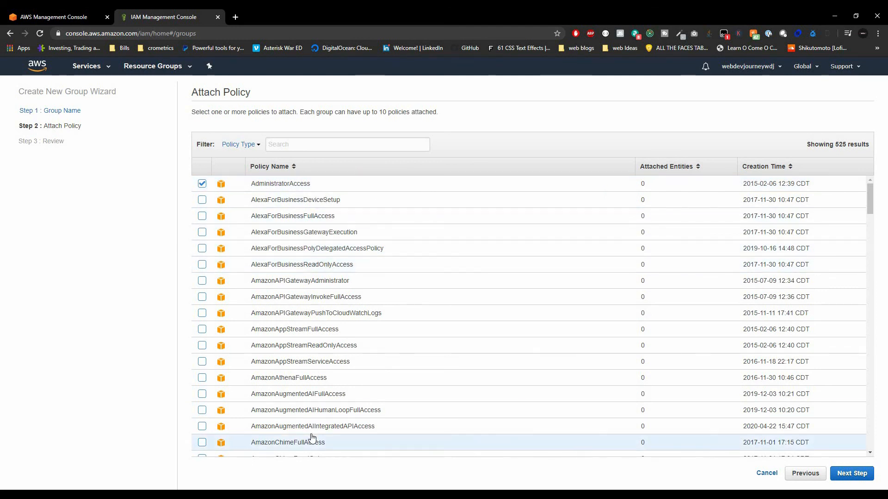
{"action": "scroll", "coordinate": [311, 404], "scroll_direction": "down", "scroll_amount": 20}
{"action": "scroll", "coordinate": [313, 403], "scroll_direction": "down", "scroll_amount": 15}
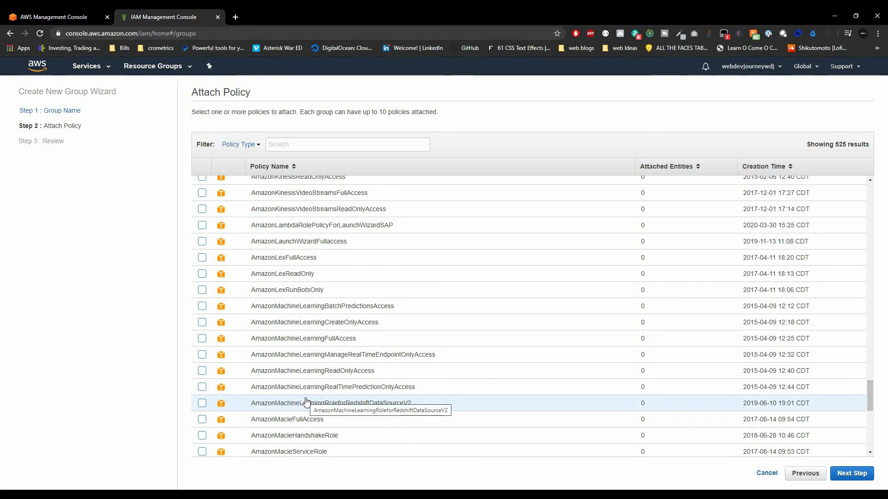
{"action": "scroll", "coordinate": [263, 364], "scroll_direction": "down", "scroll_amount": 4}
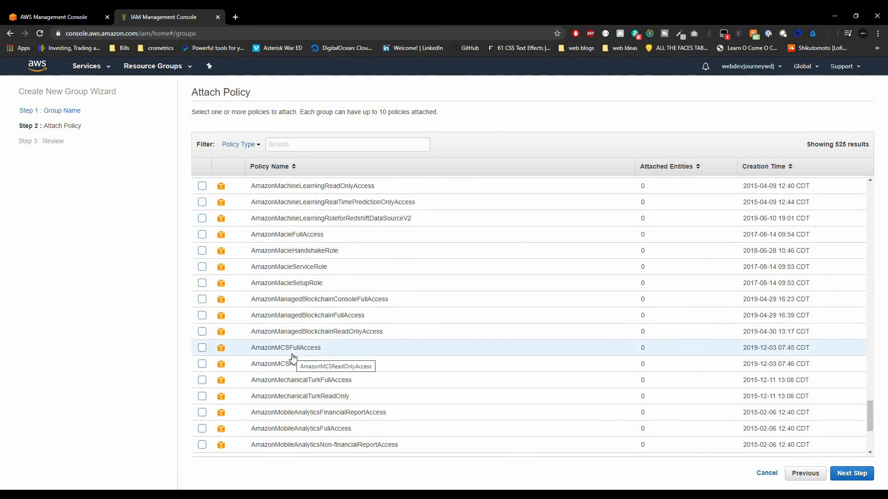
{"action": "scroll", "coordinate": [337, 266], "scroll_direction": "down", "scroll_amount": 2}
{"action": "scroll", "coordinate": [337, 266], "scroll_direction": "down", "scroll_amount": 3}
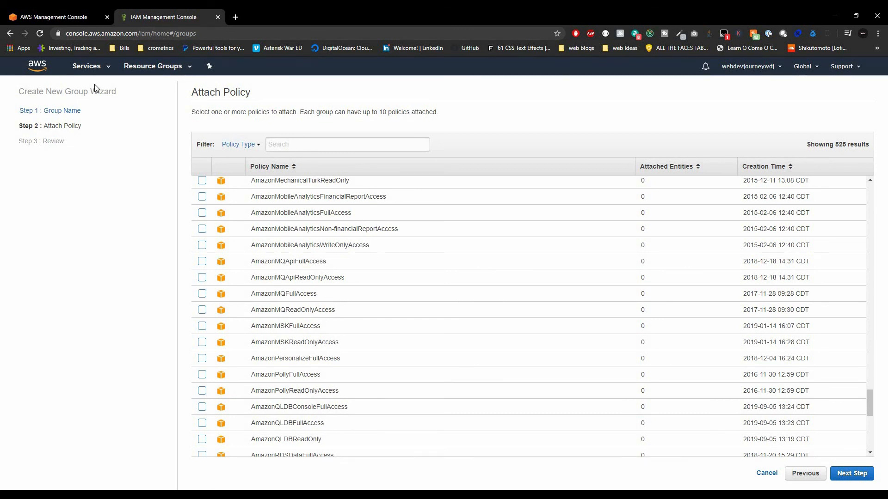
{"action": "scroll", "coordinate": [584, 257], "scroll_direction": "down", "scroll_amount": 20}
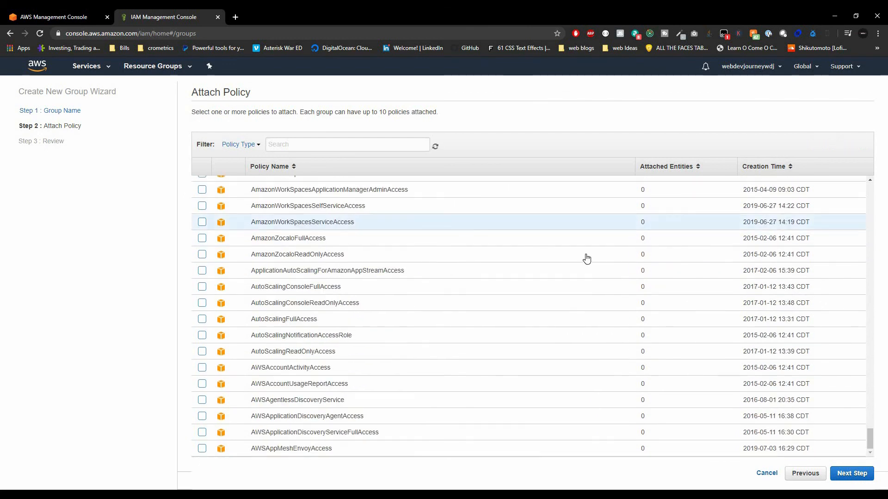
{"action": "scroll", "coordinate": [585, 259], "scroll_direction": "down", "scroll_amount": 20}
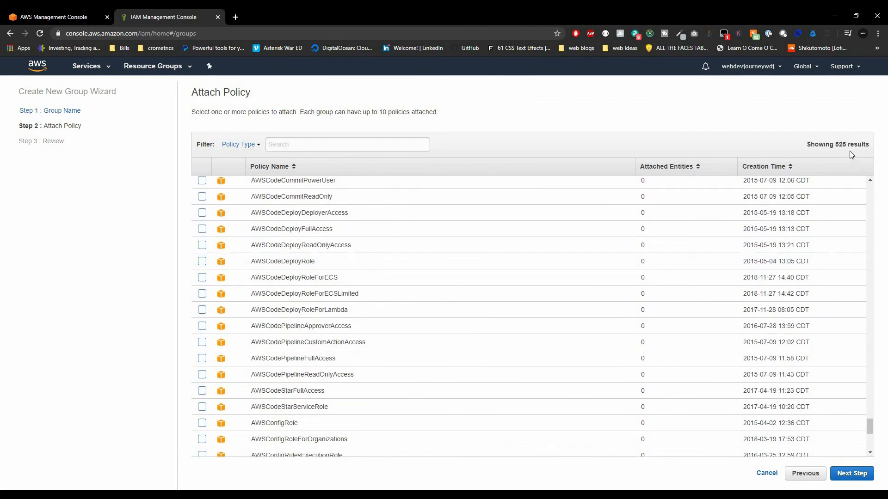
{"action": "scroll", "coordinate": [870, 427], "scroll_direction": "down", "scroll_amount": 4}
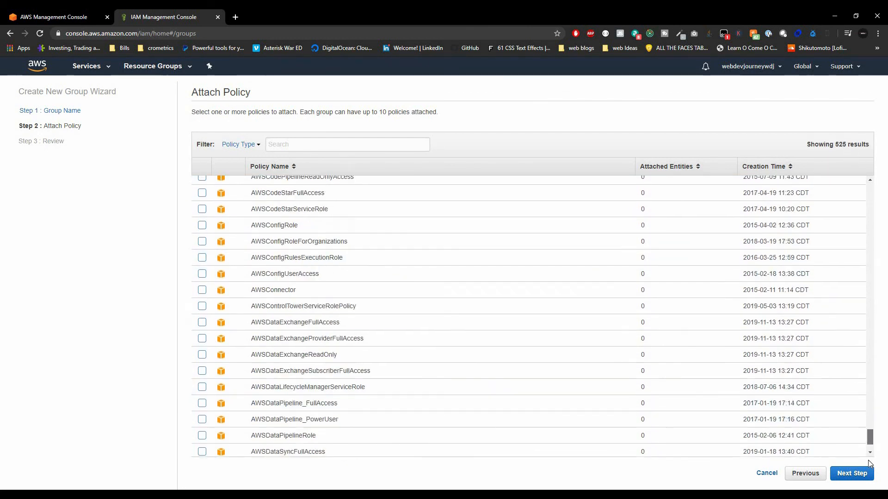
{"action": "scroll", "coordinate": [656, 361], "scroll_direction": "down", "scroll_amount": 20}
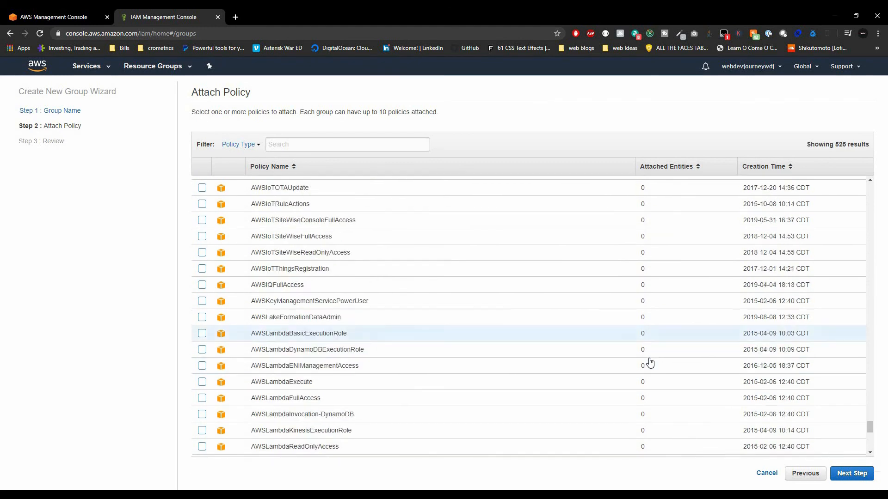
{"action": "scroll", "coordinate": [650, 362], "scroll_direction": "down", "scroll_amount": 20}
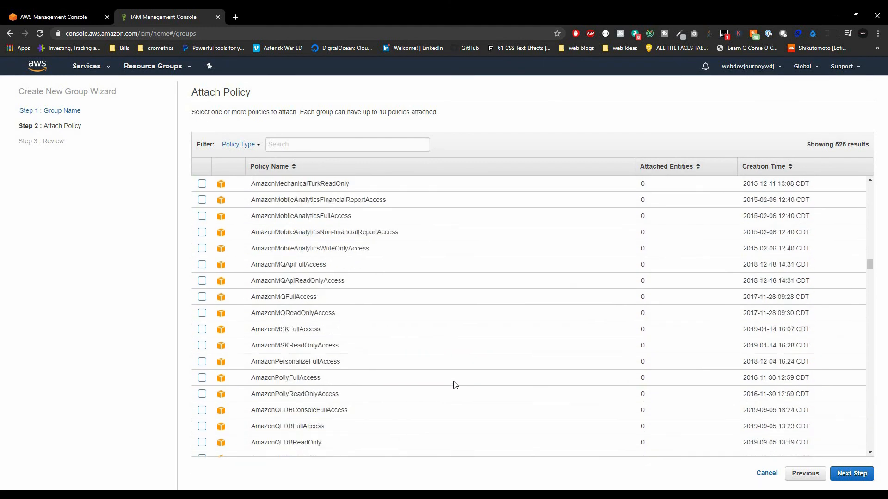
{"action": "scroll", "coordinate": [455, 385], "scroll_direction": "up", "scroll_amount": 20}
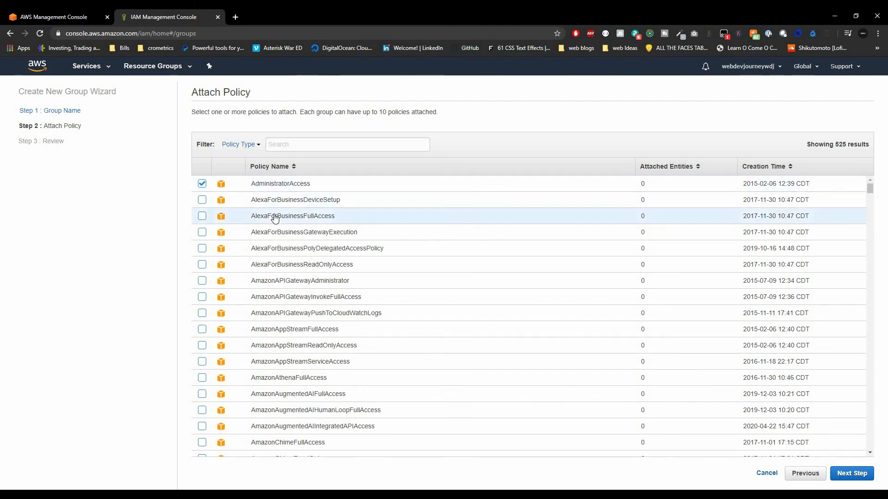
{"action": "left_click", "coordinate": [842, 475]}
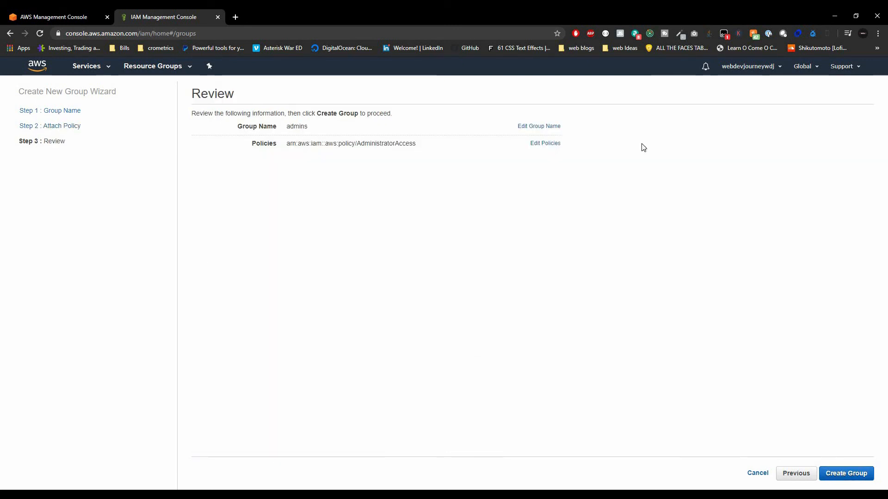
{"action": "left_click", "coordinate": [860, 481]}
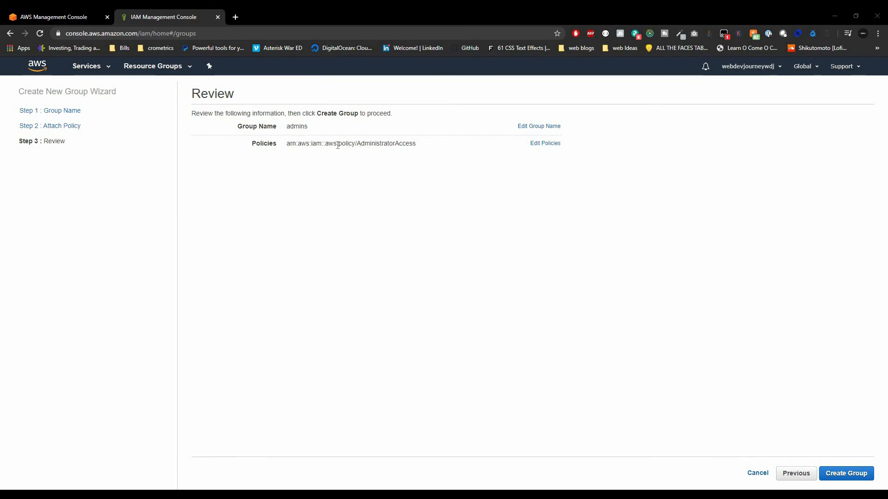
{"action": "left_click_drag", "start_coordinate": [365, 144], "coordinate": [338, 145]}
{"action": "left_click_drag", "start_coordinate": [287, 145], "coordinate": [297, 145]}
Create the admins group, then open its summary and select its Group ARN.
{"action": "left_click", "coordinate": [848, 475]}
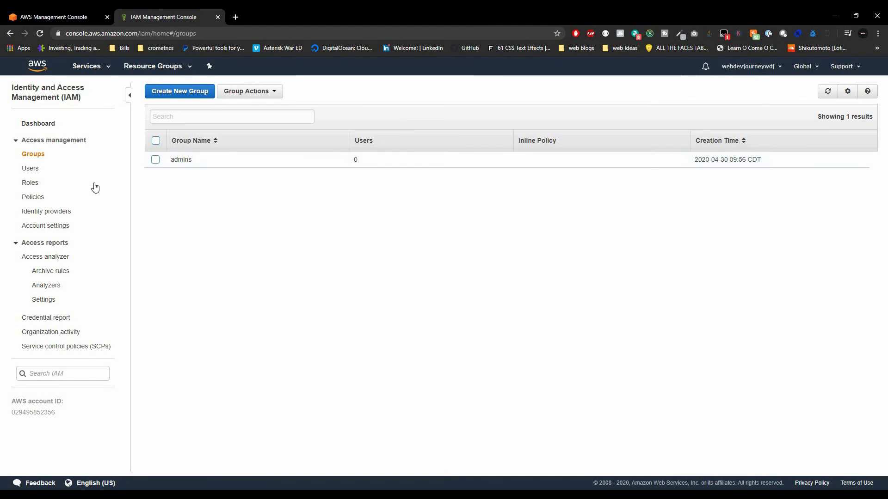
{"action": "left_click", "coordinate": [183, 160]}
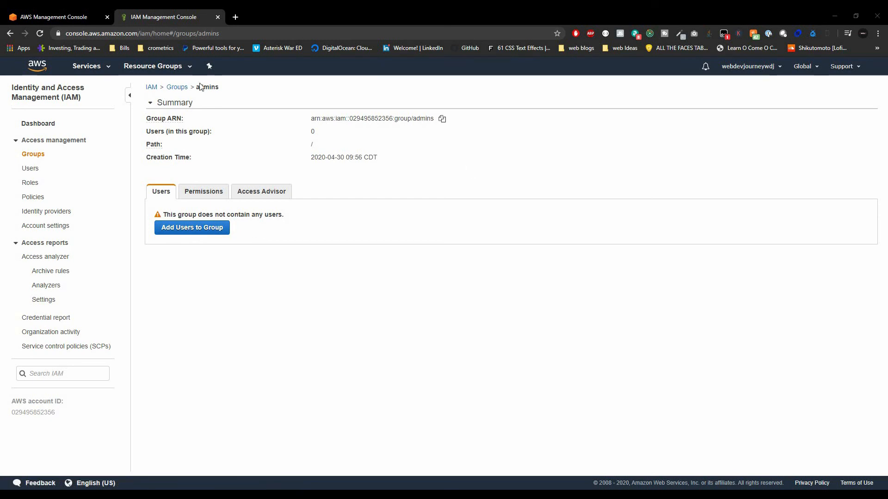
{"action": "mouse_move", "coordinate": [171, 121]}
{"action": "triple_click", "coordinate": [354, 119]}
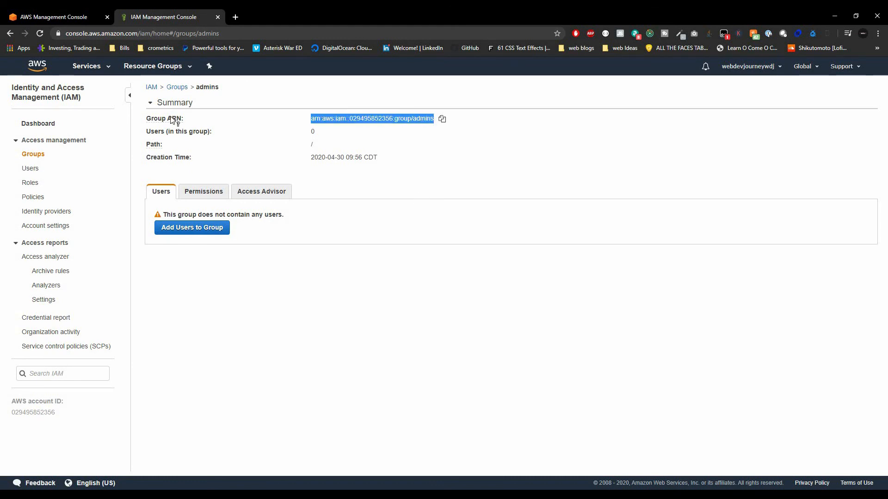
{"action": "mouse_move", "coordinate": [172, 119]}
{"action": "left_click", "coordinate": [449, 159]}
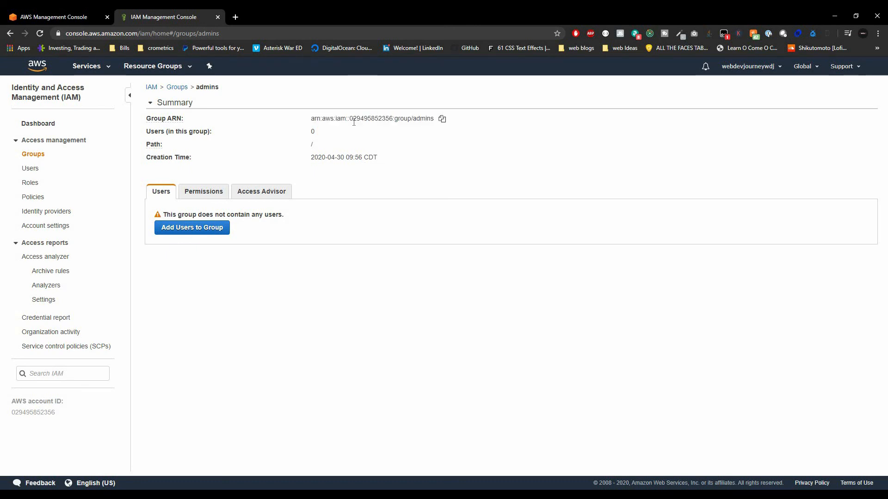
Add an IAM user with a user name and AWS Management Console access, then continue to permissions.
{"action": "left_click", "coordinate": [32, 174]}
{"action": "left_click", "coordinate": [172, 90]}
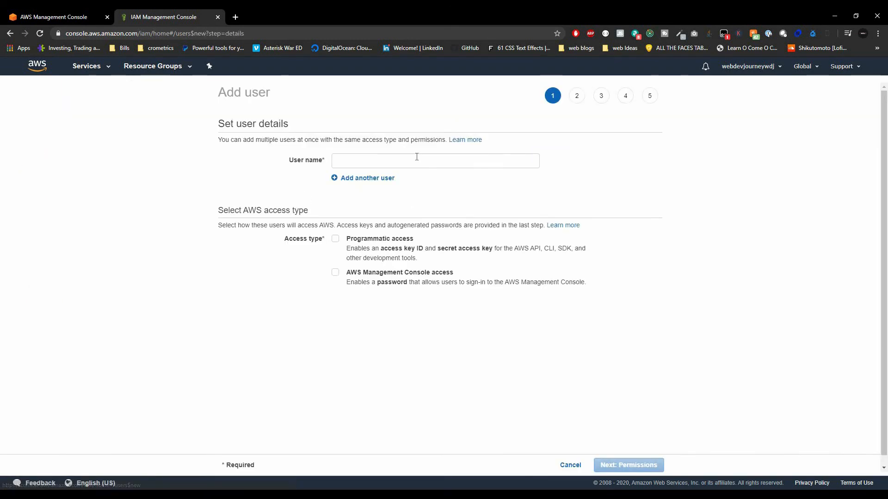
{"action": "left_click", "coordinate": [390, 160]}
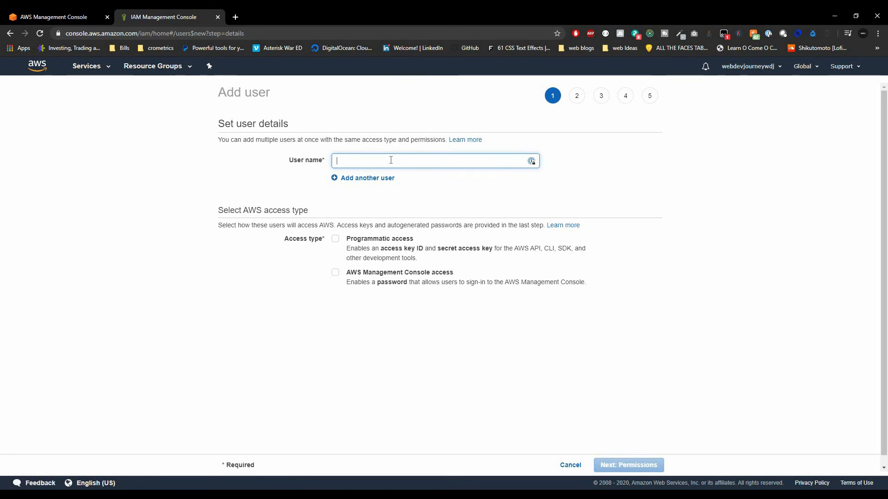
{"action": "type", "text": "wdj"}
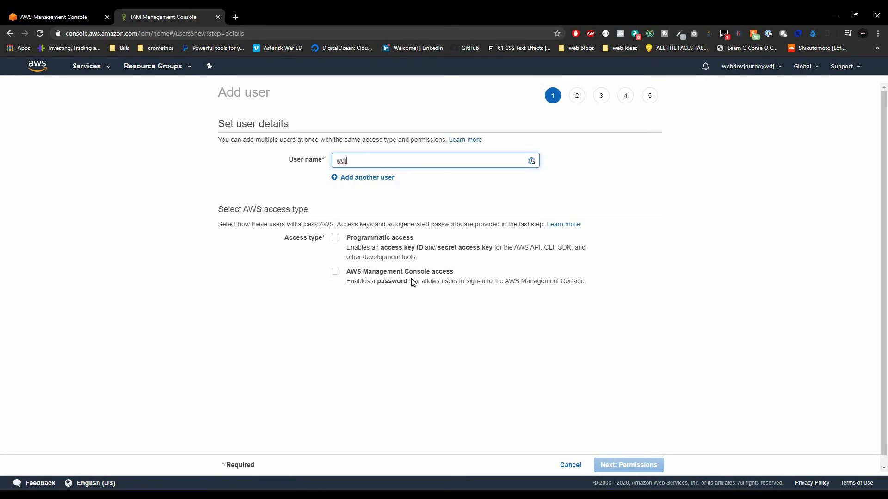
{"action": "left_click", "coordinate": [336, 273]}
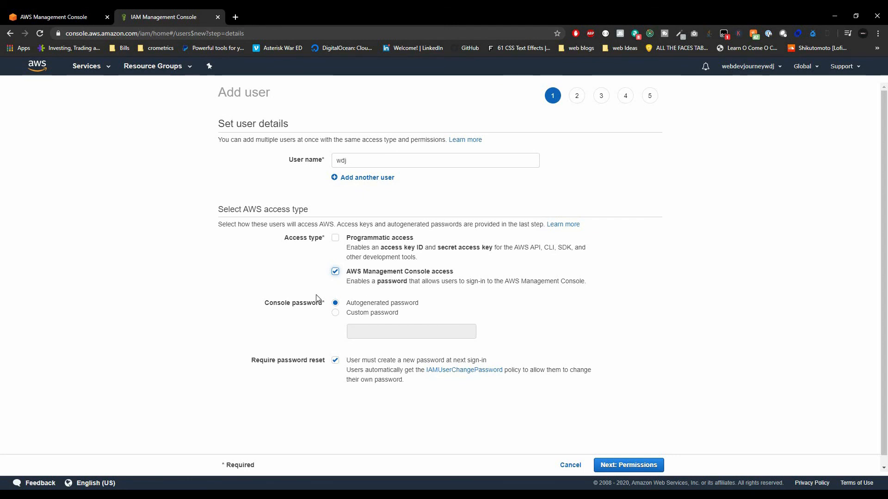
{"action": "left_click", "coordinate": [649, 470]}
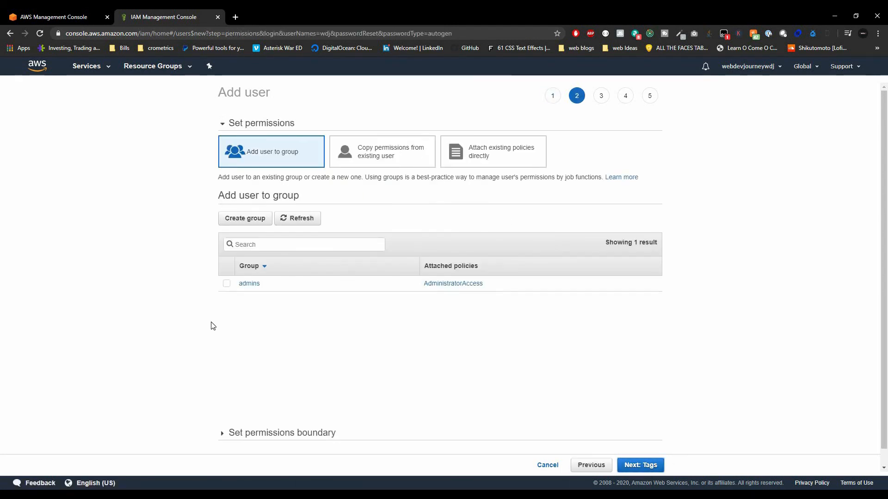
Put the new user in the admins group, skip tags, and create the user.
{"action": "left_click", "coordinate": [226, 283]}
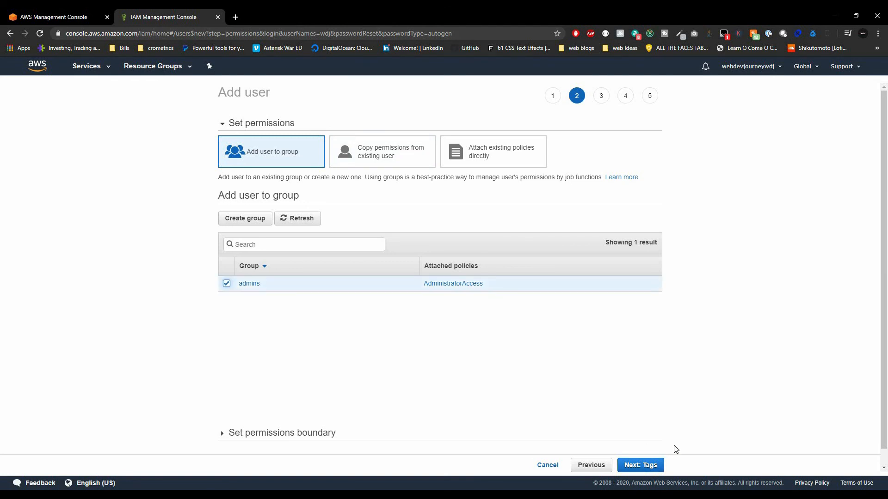
{"action": "left_click", "coordinate": [636, 470]}
{"action": "left_click", "coordinate": [637, 466]}
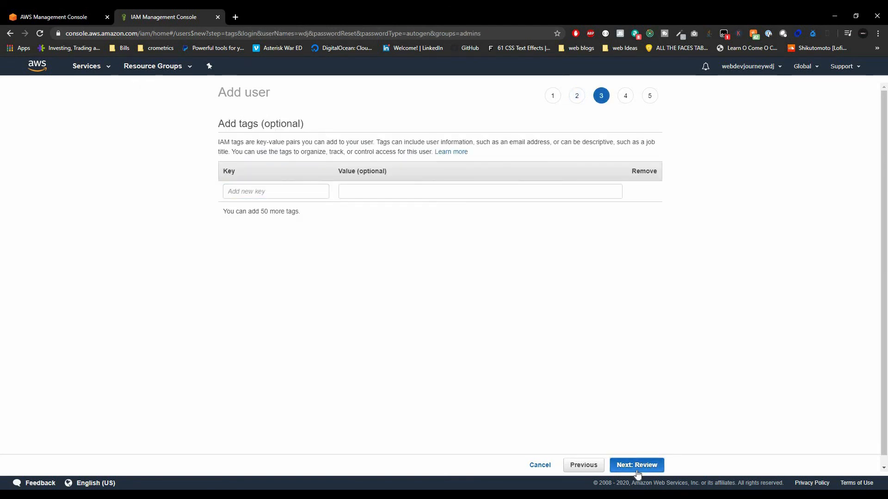
{"action": "left_click", "coordinate": [638, 465]}
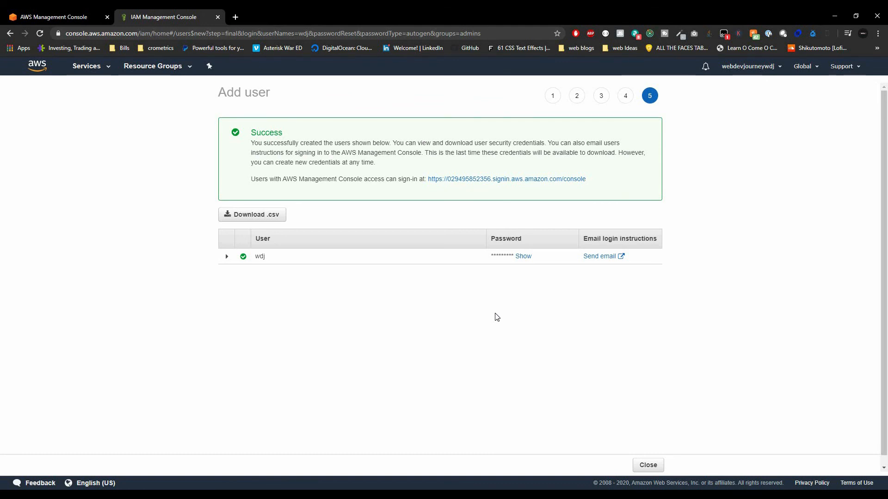
Reveal and select the user's generated password, then open the sign-in URL in a new tab.
{"action": "left_click", "coordinate": [523, 257]}
{"action": "left_click", "coordinate": [483, 257]}
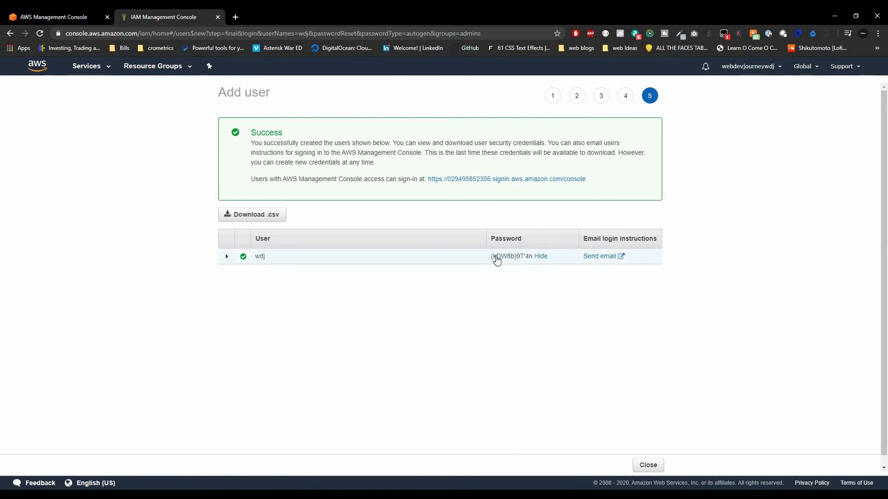
{"action": "left_click", "coordinate": [495, 256]}
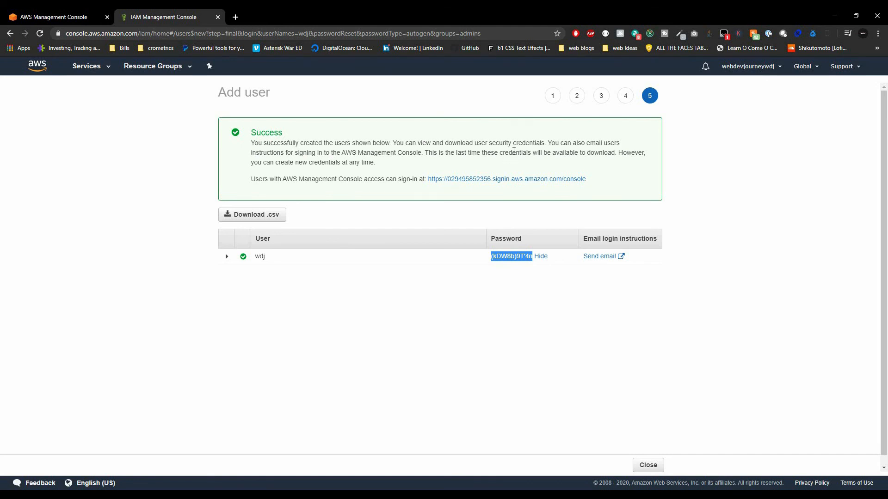
{"action": "left_click", "coordinate": [484, 183]}
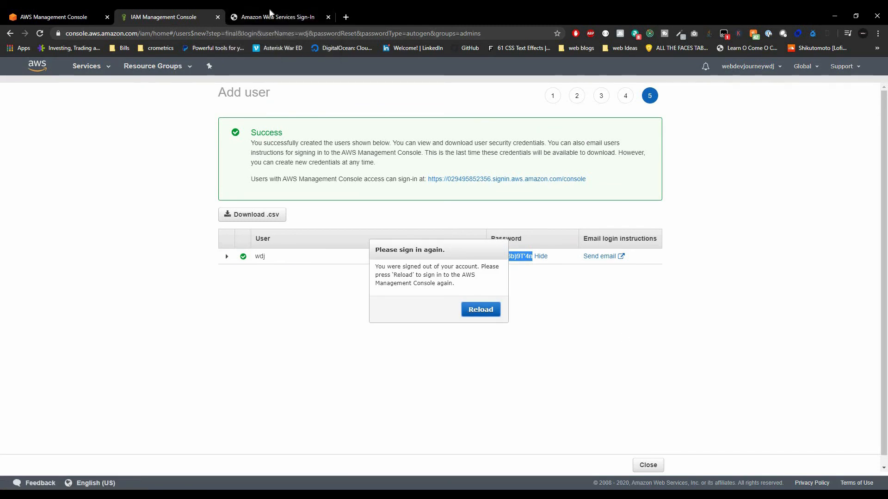
On the sign-in page, keep the prefilled account ID and enter the IAM user name.
{"action": "left_click", "coordinate": [268, 14]}
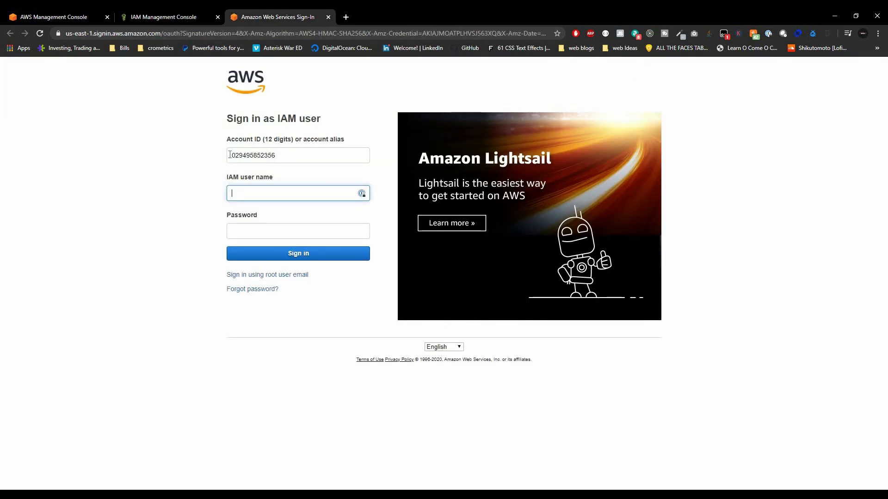
{"action": "left_click_drag", "start_coordinate": [237, 155], "coordinate": [283, 157]}
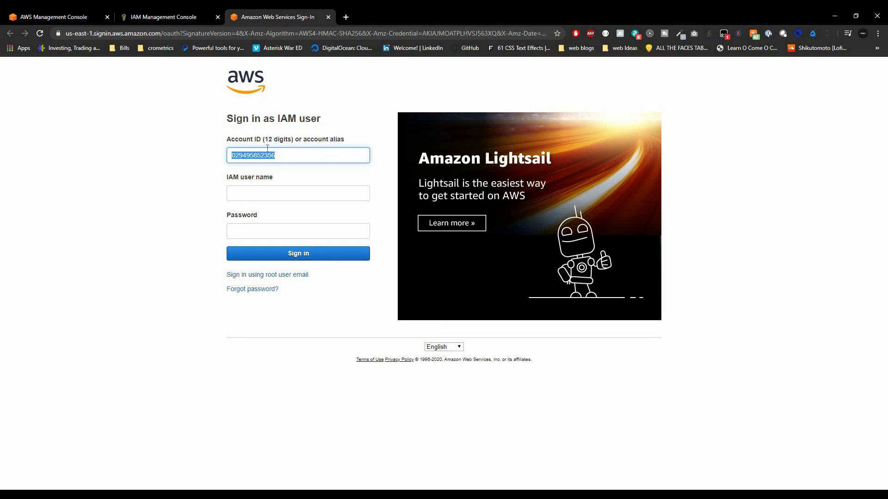
{"action": "left_click", "coordinate": [275, 156]}
{"action": "left_click", "coordinate": [287, 195]}
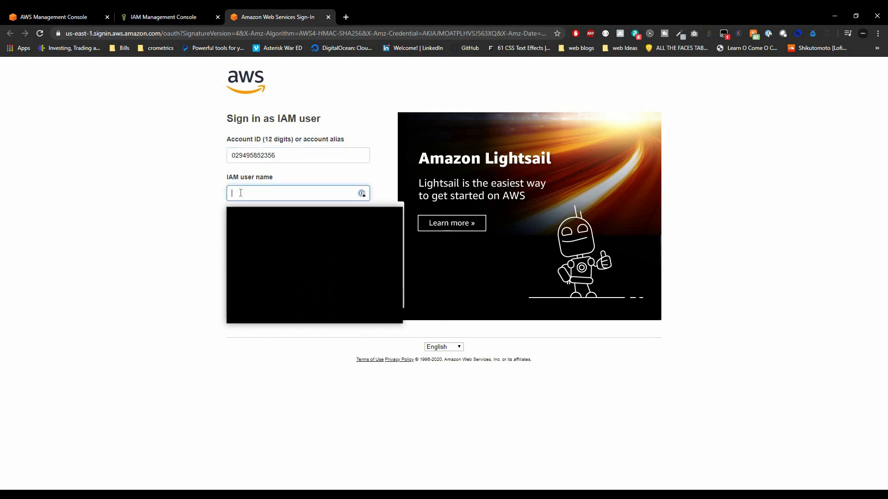
{"action": "type", "text": "wdj"}
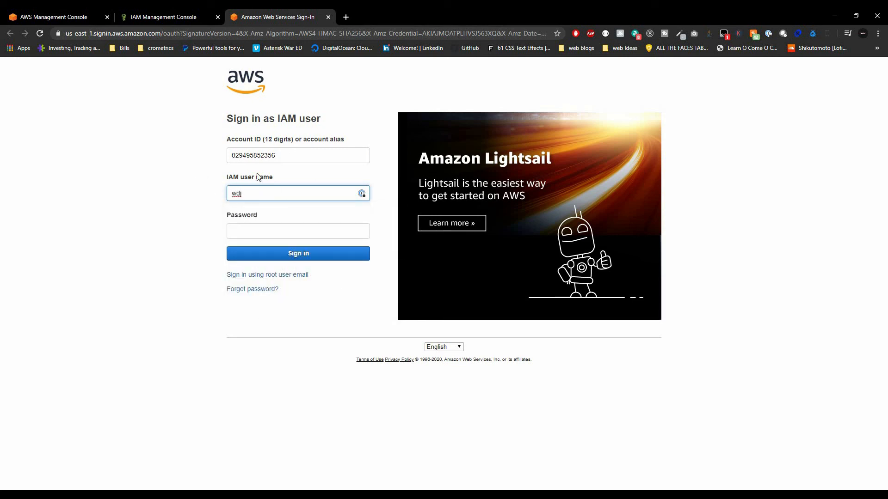
{"action": "left_click", "coordinate": [258, 232]}
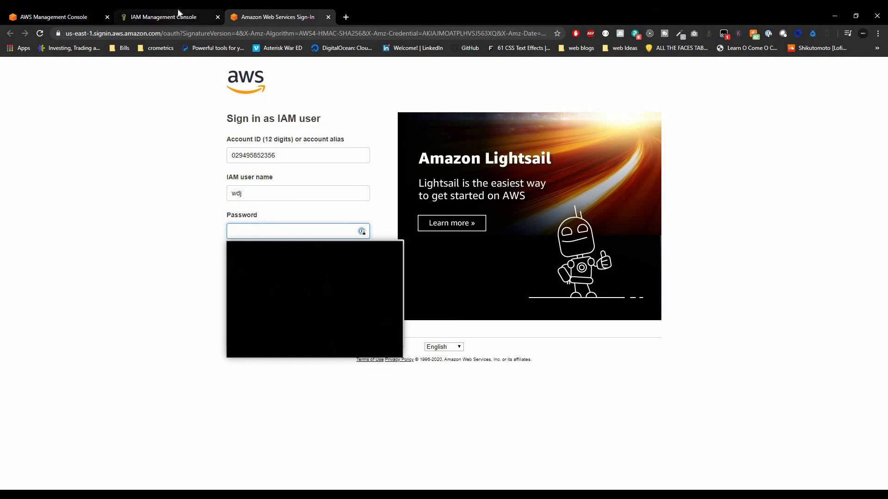
Paste the generated password from the IAM tab and sign in as the IAM user.
{"action": "left_click", "coordinate": [178, 12]}
{"action": "left_click_drag", "start_coordinate": [434, 256], "coordinate": [246, 253]}
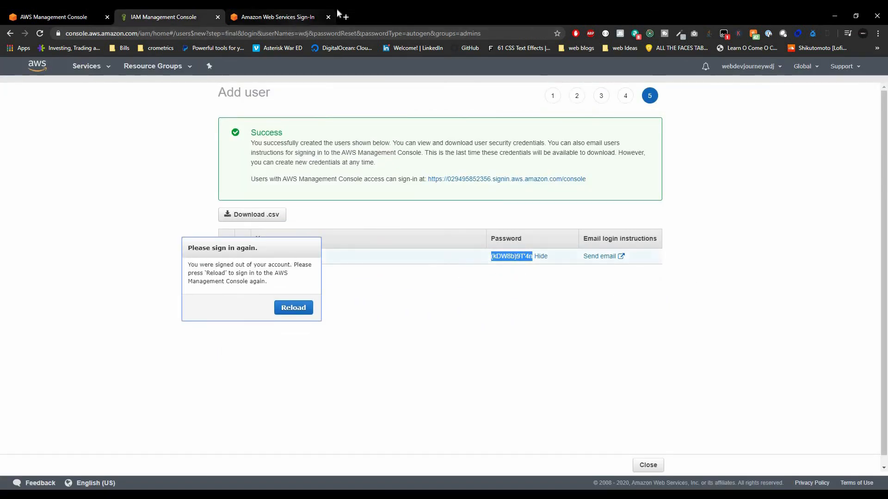
{"action": "left_click", "coordinate": [288, 16]}
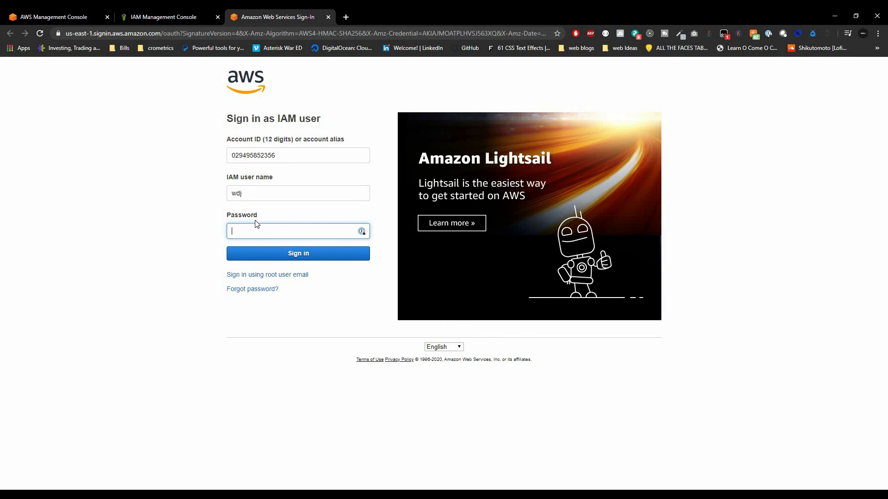
{"action": "key", "text": "ctrl+v"}
{"action": "left_click", "coordinate": [264, 252]}
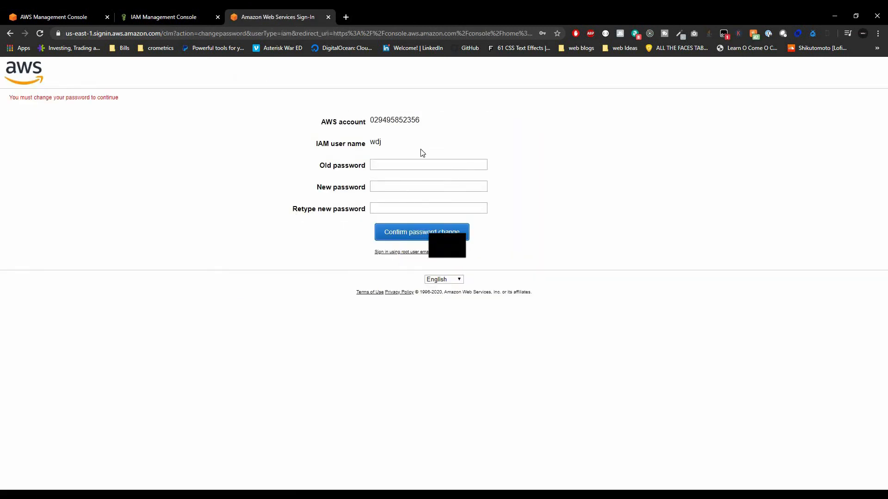
Enter the old temporary password and a new password twice, then confirm the change.
{"action": "key", "text": "ctrl+v"}
{"action": "key", "text": "Tab"}
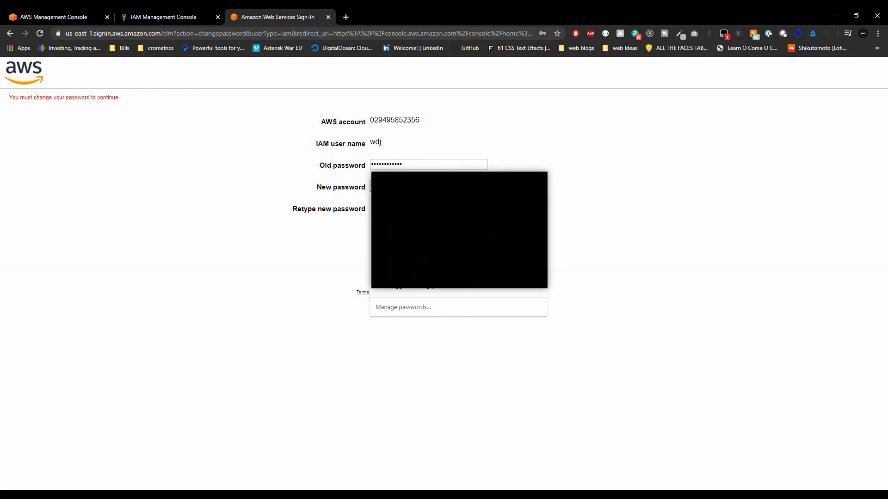
{"action": "key", "text": "Tab"}
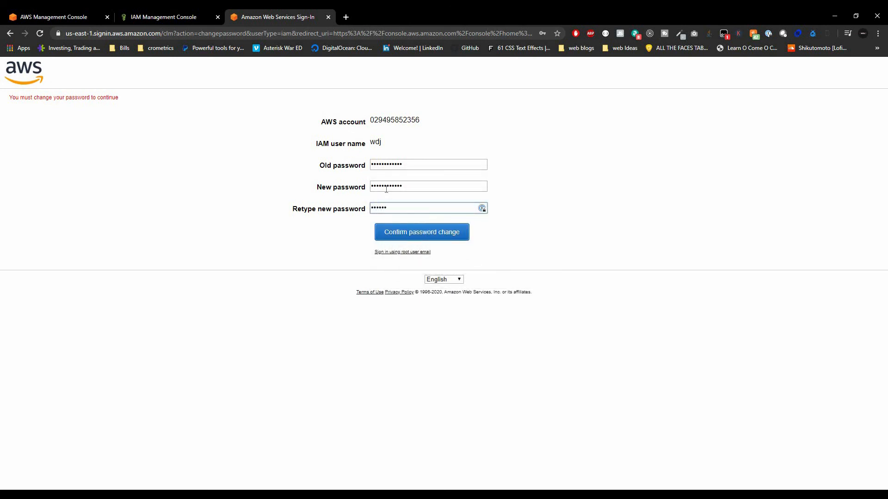
{"action": "type", "text": "••••••••••••"}
{"action": "left_click", "coordinate": [414, 232]}
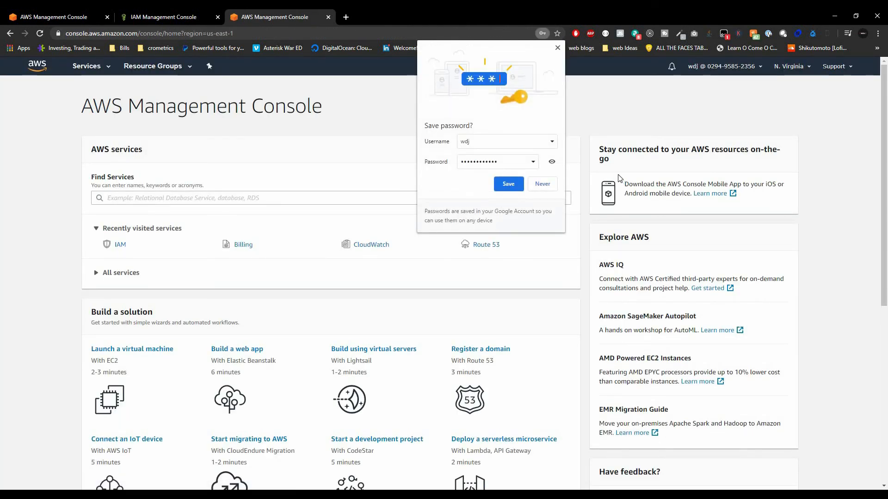
Decline Chrome's password saving and go to My Security Credentials from the account menu.
{"action": "left_click", "coordinate": [548, 185]}
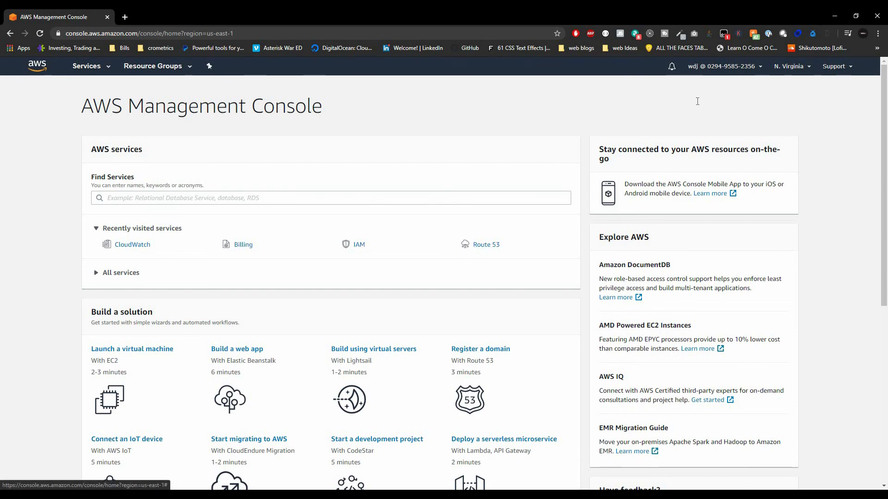
{"action": "left_click", "coordinate": [722, 66]}
{"action": "left_click", "coordinate": [665, 213]}
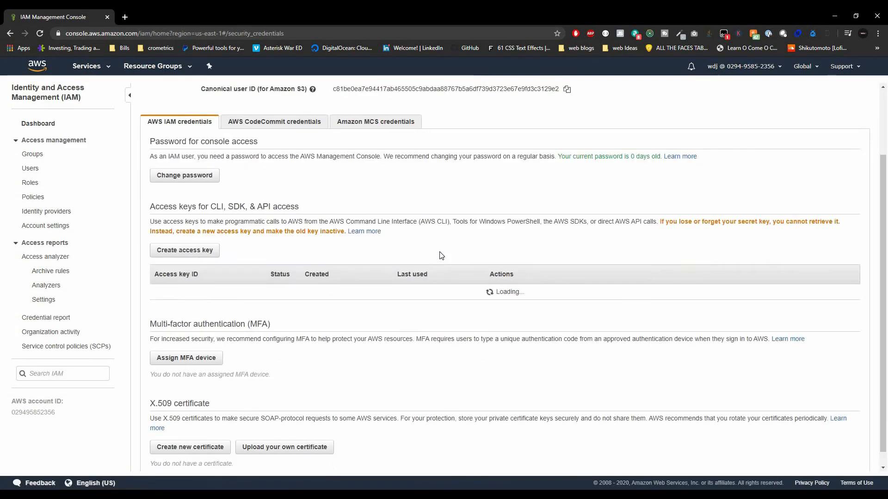
Delete the user's existing access key, typing 'delete' to confirm.
{"action": "left_click", "coordinate": [544, 276]}
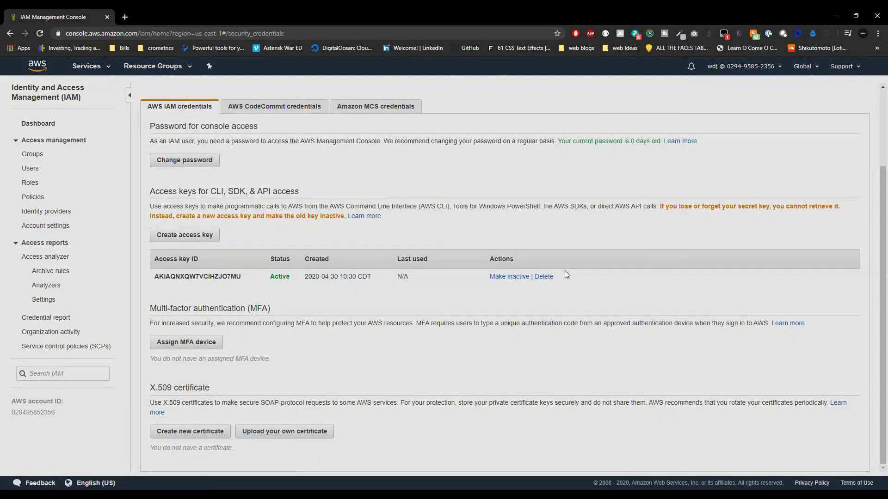
{"action": "left_click", "coordinate": [544, 225]}
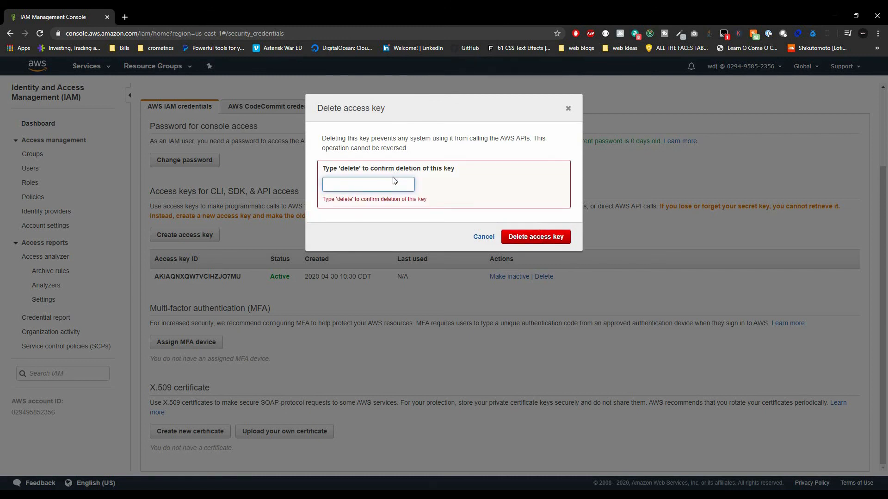
{"action": "left_click", "coordinate": [391, 182]}
{"action": "type", "text": "delete"}
{"action": "left_click", "coordinate": [535, 226]}
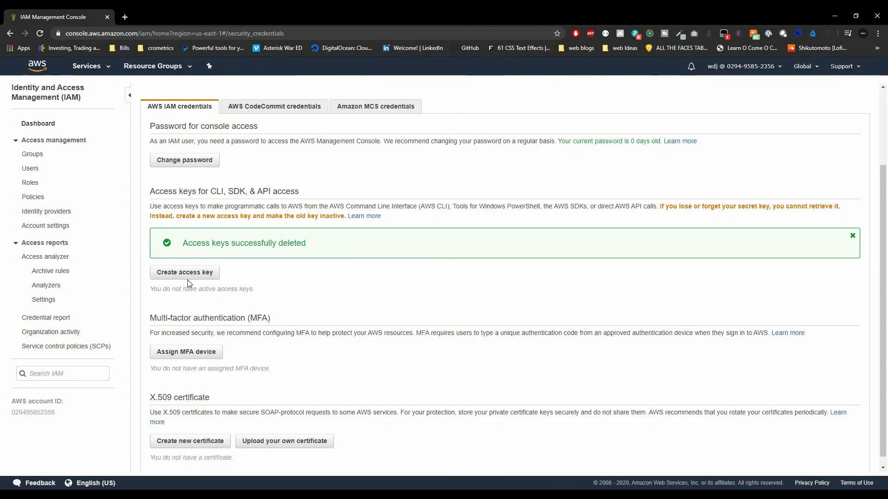
Create a new access key, reveal and select its key ID and secret, then close.
{"action": "left_click", "coordinate": [175, 277]}
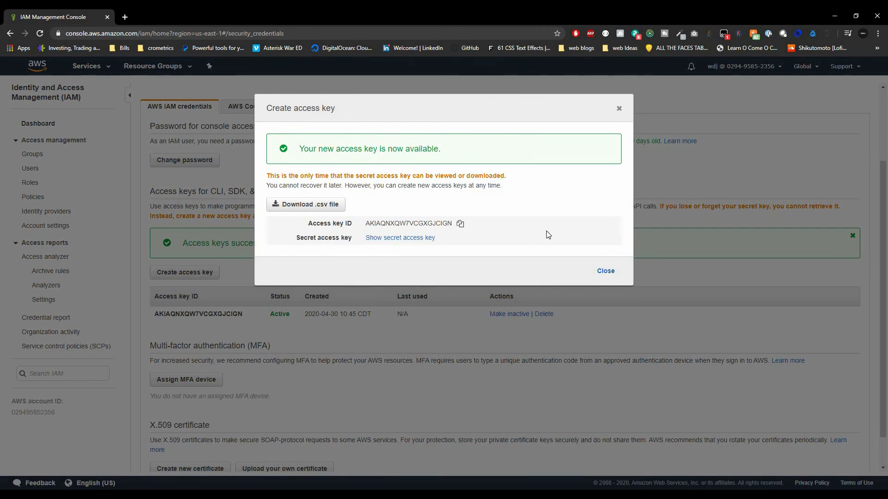
{"action": "left_click", "coordinate": [390, 239]}
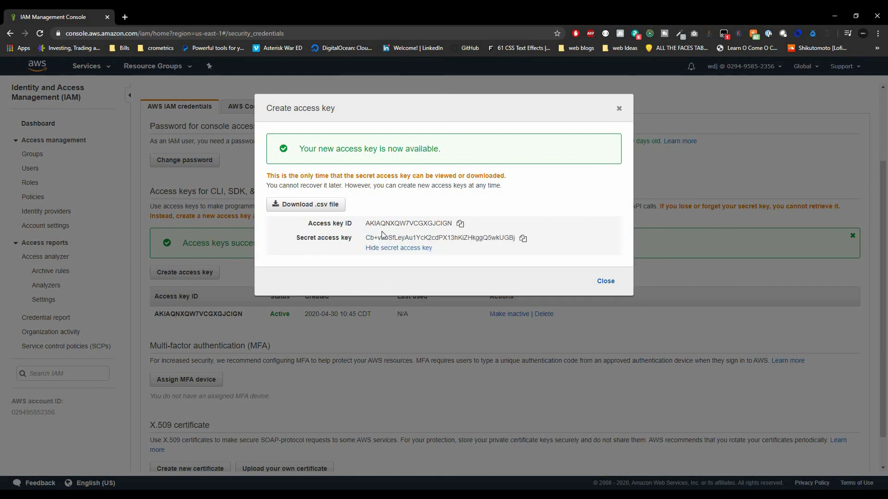
{"action": "left_click_drag", "start_coordinate": [365, 223], "coordinate": [559, 244]}
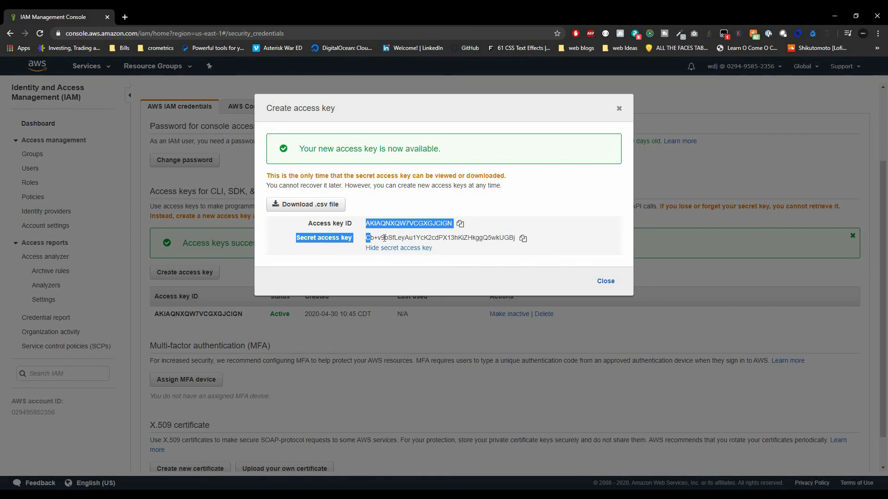
{"action": "left_click_drag", "start_coordinate": [366, 237], "coordinate": [407, 262]}
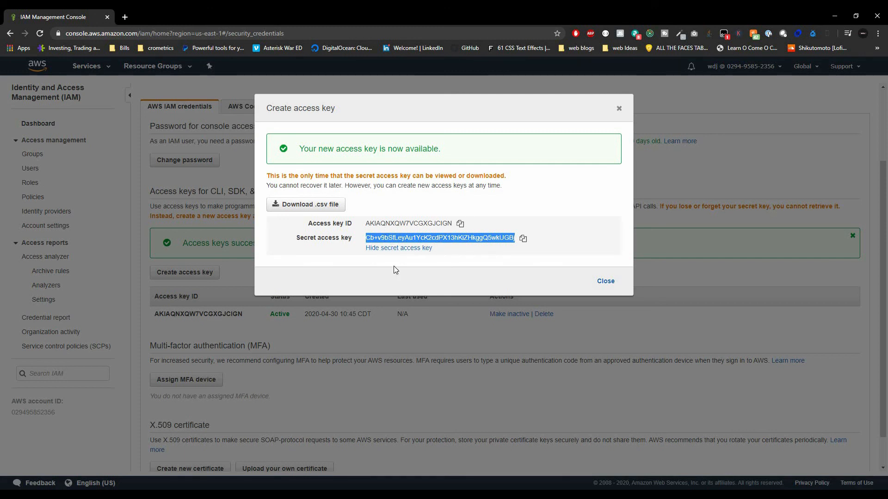
{"action": "left_click", "coordinate": [606, 283]}
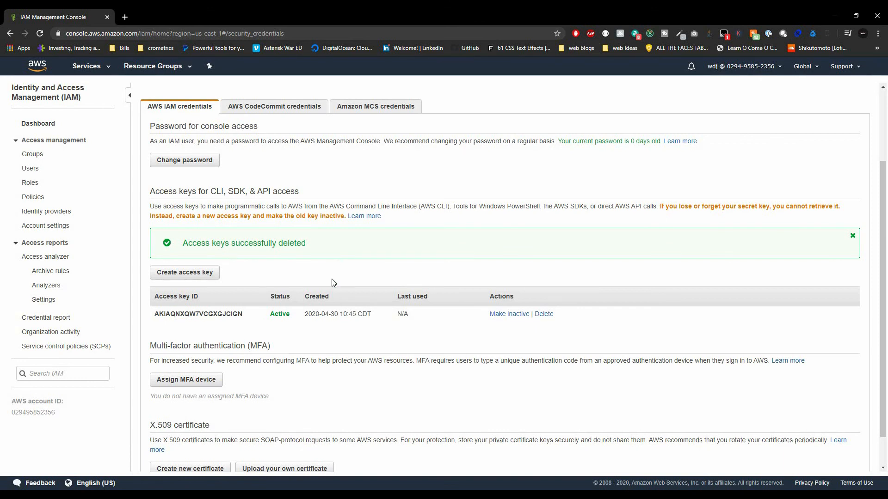
Scroll to the MFA section and choose Assign MFA device.
{"action": "scroll", "coordinate": [333, 305], "scroll_direction": "down", "scroll_amount": 1}
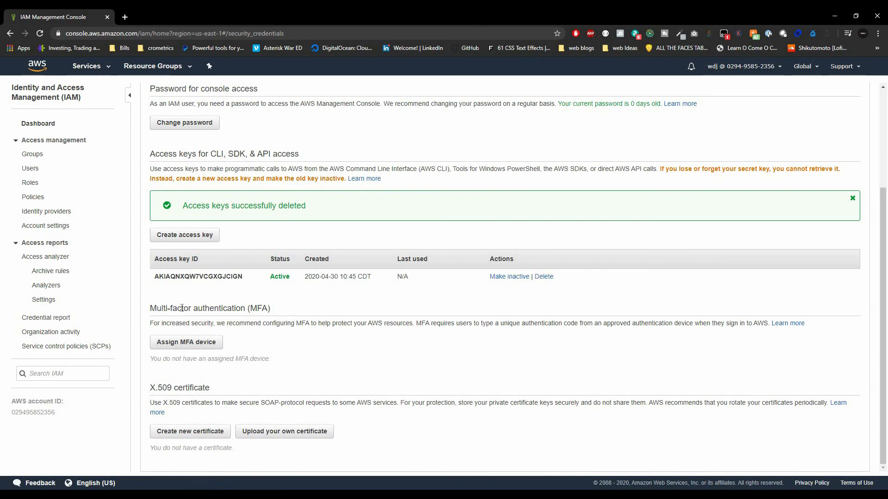
{"action": "left_click", "coordinate": [205, 342]}
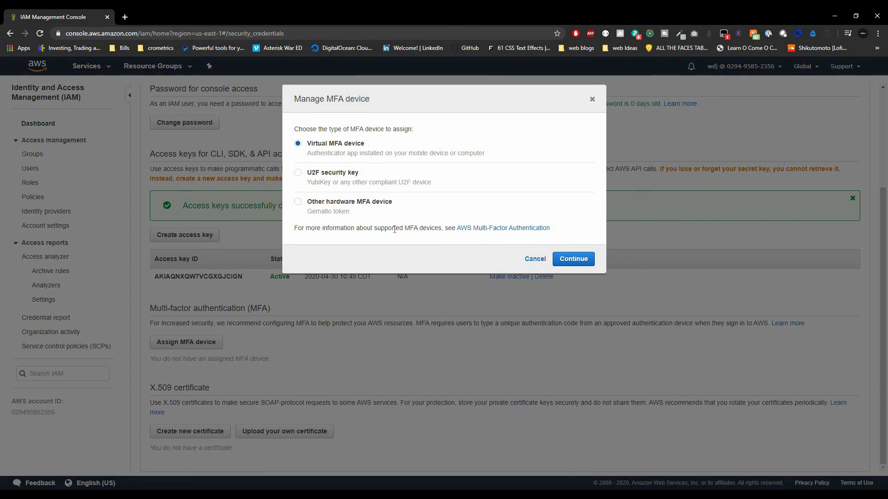
Open the AWS Multi-Factor Authentication page, browse the YubiKey security key options, then go back.
{"action": "left_click", "coordinate": [493, 229]}
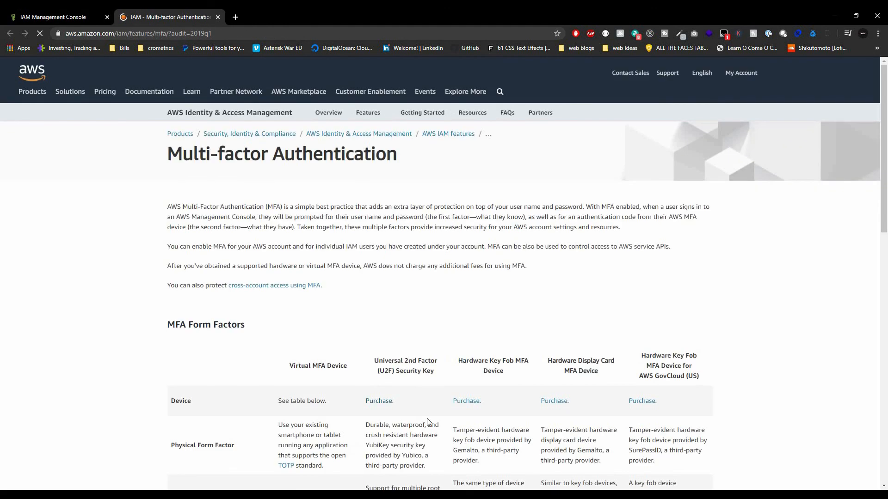
{"action": "scroll", "coordinate": [426, 416], "scroll_direction": "down", "scroll_amount": 6}
{"action": "scroll", "coordinate": [402, 300], "scroll_direction": "up", "scroll_amount": 3}
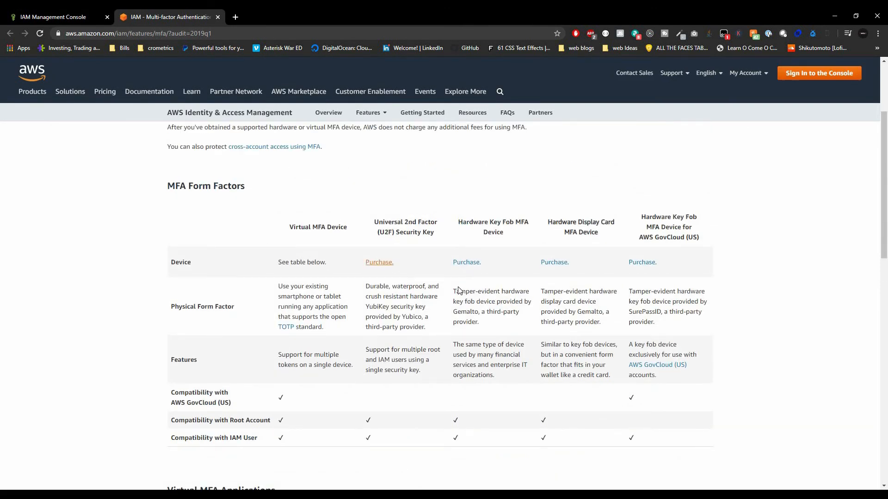
{"action": "scroll", "coordinate": [578, 356], "scroll_direction": "down", "scroll_amount": 4}
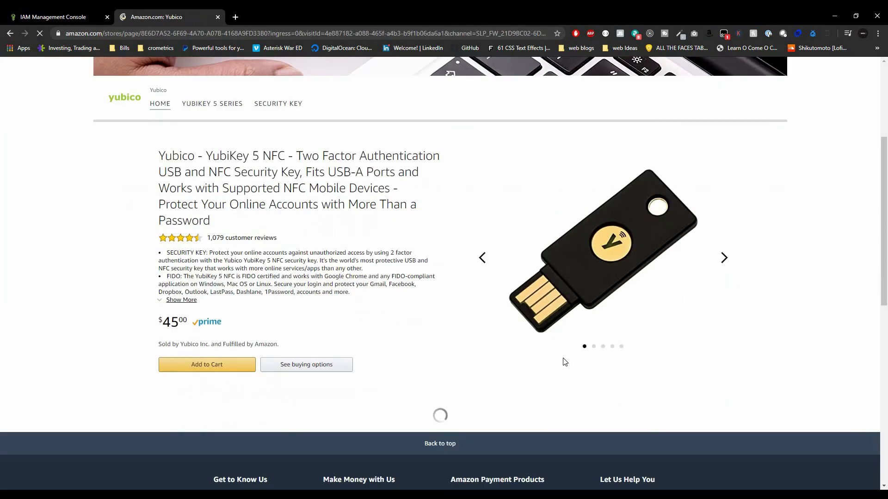
{"action": "scroll", "coordinate": [367, 404], "scroll_direction": "down", "scroll_amount": 4}
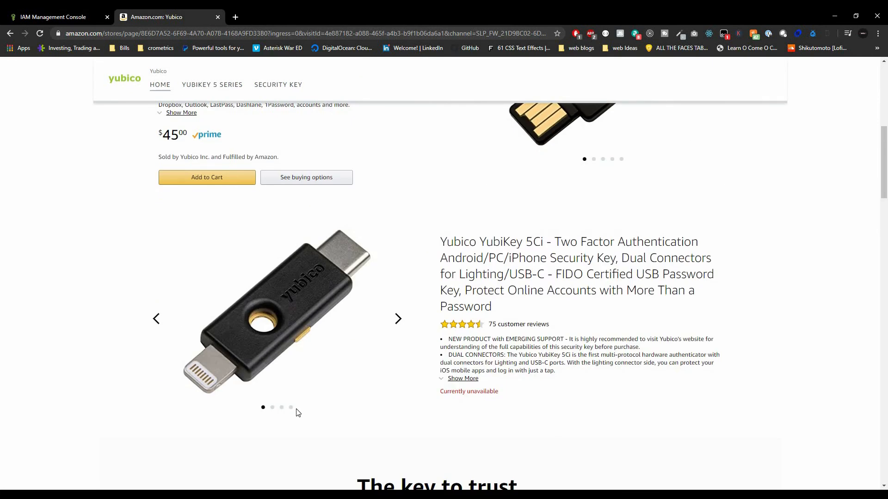
{"action": "scroll", "coordinate": [296, 411], "scroll_direction": "down", "scroll_amount": 10}
{"action": "scroll", "coordinate": [293, 409], "scroll_direction": "up", "scroll_amount": 2}
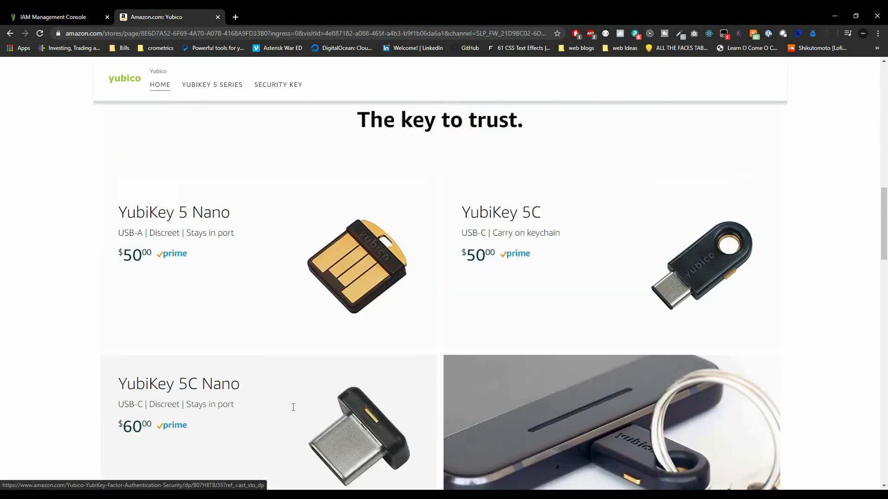
{"action": "scroll", "coordinate": [293, 408], "scroll_direction": "up", "scroll_amount": 8}
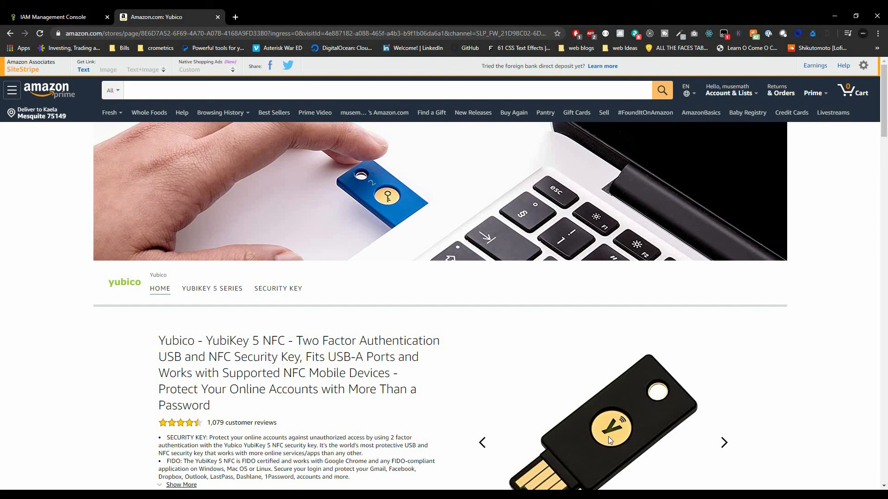
{"action": "scroll", "coordinate": [608, 436], "scroll_direction": "down", "scroll_amount": 3}
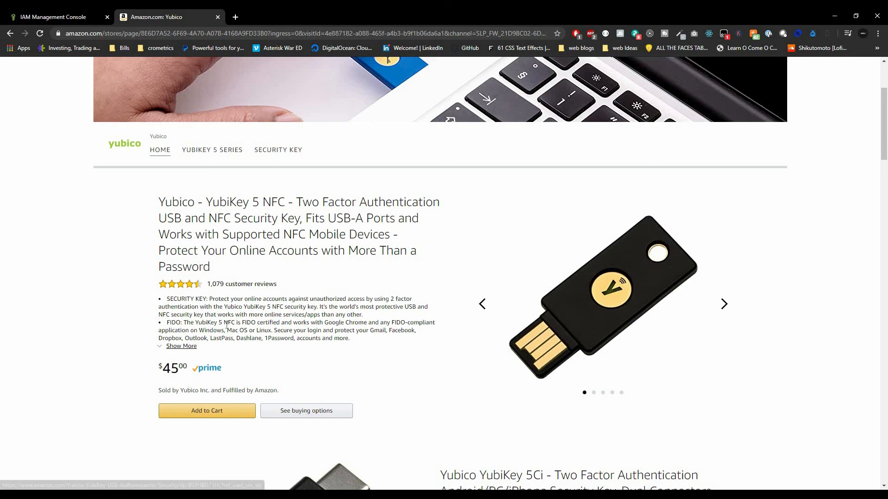
{"action": "left_click", "coordinate": [166, 199]}
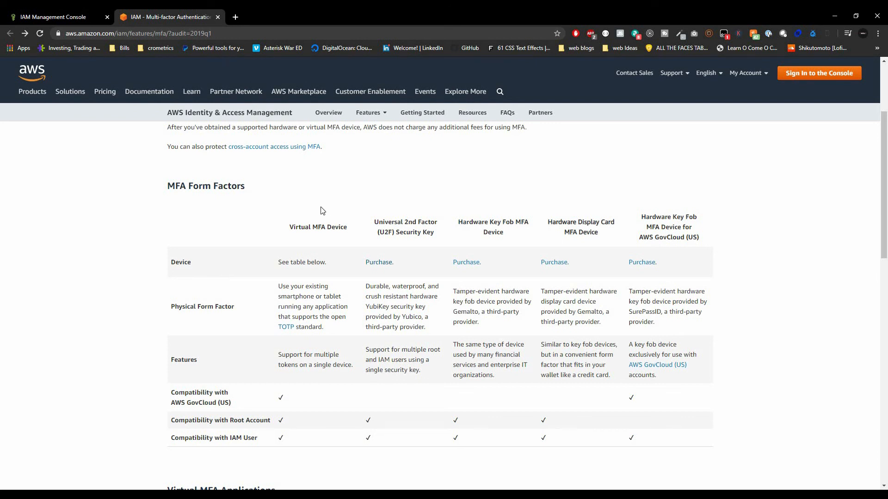
Highlight the MFA Form Factors heading, then close the MFA information tab.
{"action": "double_click", "coordinate": [184, 188]}
{"action": "left_click", "coordinate": [186, 186]}
{"action": "left_click_drag", "start_coordinate": [167, 186], "coordinate": [237, 188]}
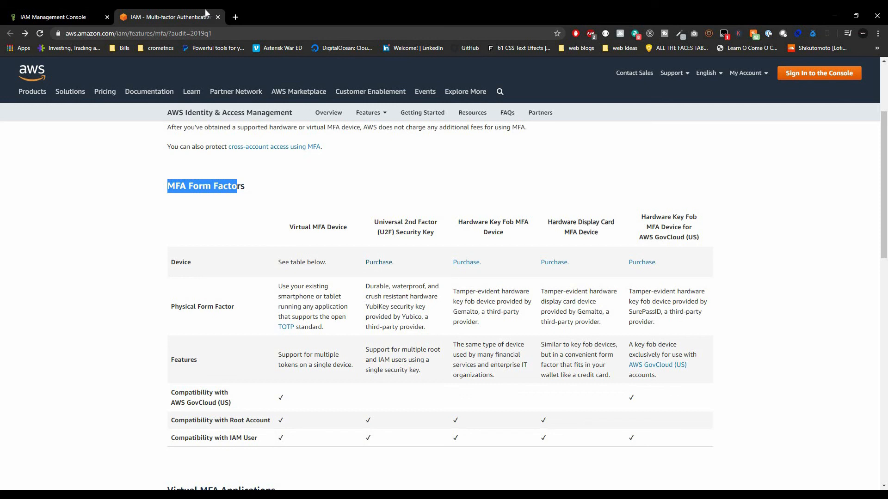
{"action": "left_click", "coordinate": [218, 17]}
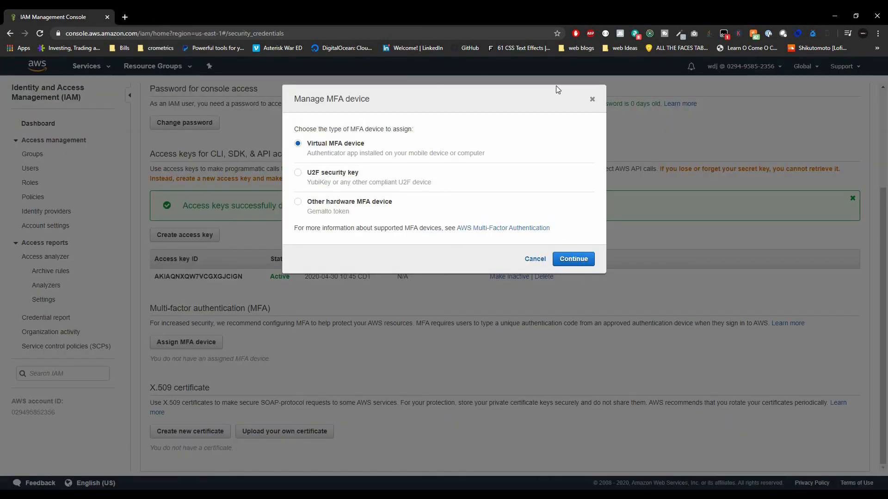
Close the Manage MFA device dialog unassigned and search Services for 'billing'.
{"action": "left_click", "coordinate": [592, 99]}
{"action": "scroll", "coordinate": [318, 330], "scroll_direction": "up", "scroll_amount": 3}
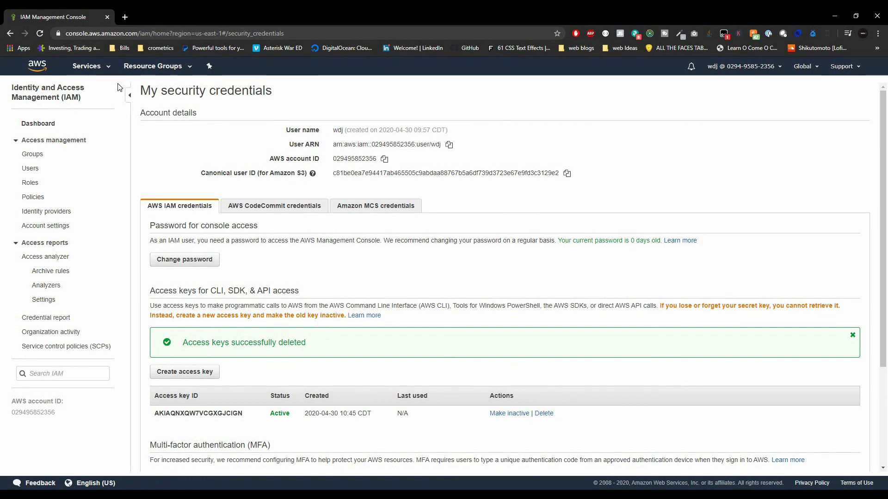
{"action": "left_click", "coordinate": [94, 67]}
{"action": "type", "text": "bi"}
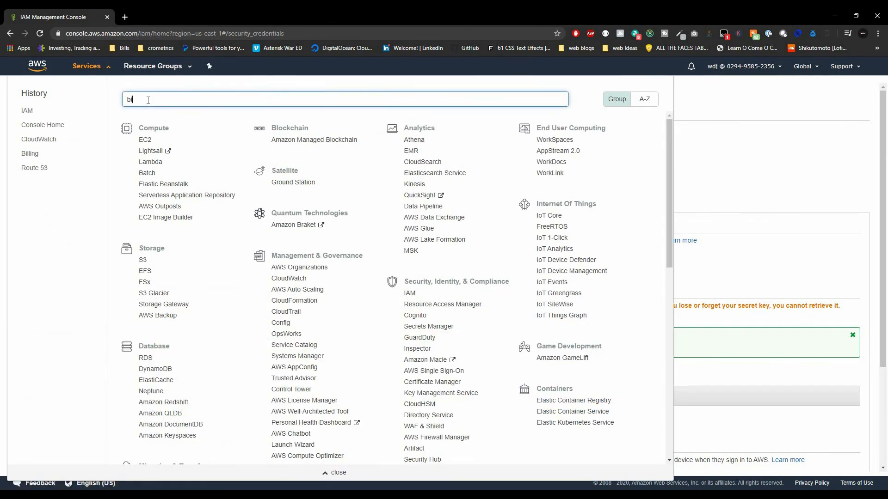
{"action": "type", "text": "lling"}
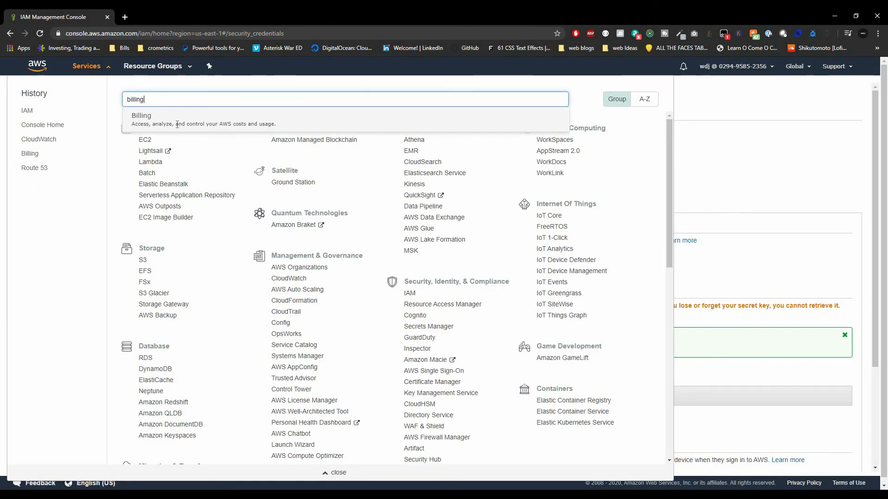
{"action": "key", "text": "Return"}
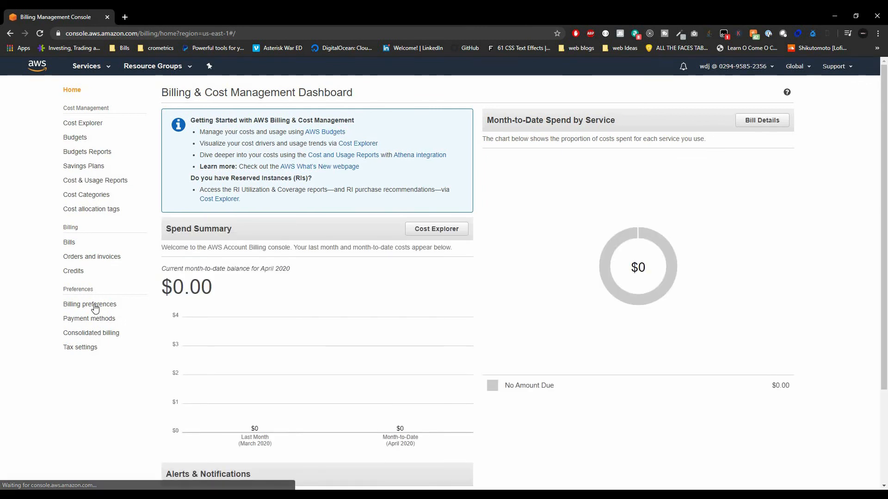
Save Billing preferences with Free Tier and billing alerts on, then follow Manage Billing Alerts.
{"action": "left_click", "coordinate": [95, 304]}
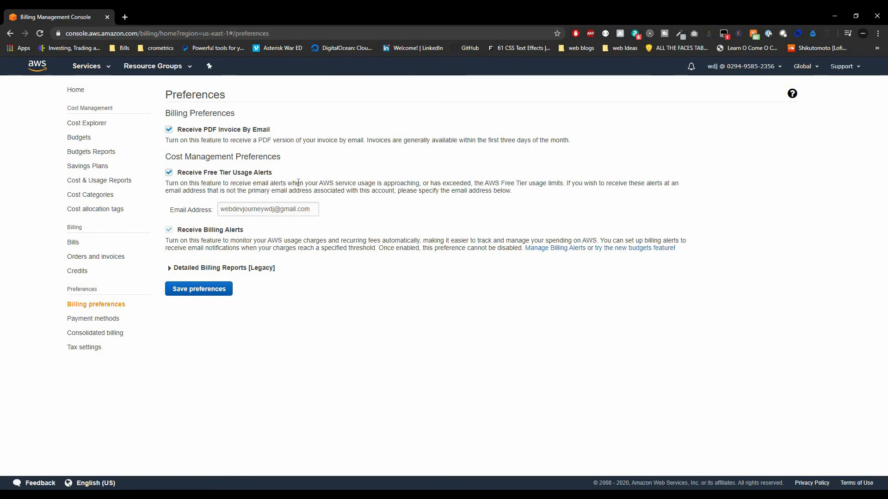
{"action": "left_click_drag", "start_coordinate": [296, 183], "coordinate": [392, 184]}
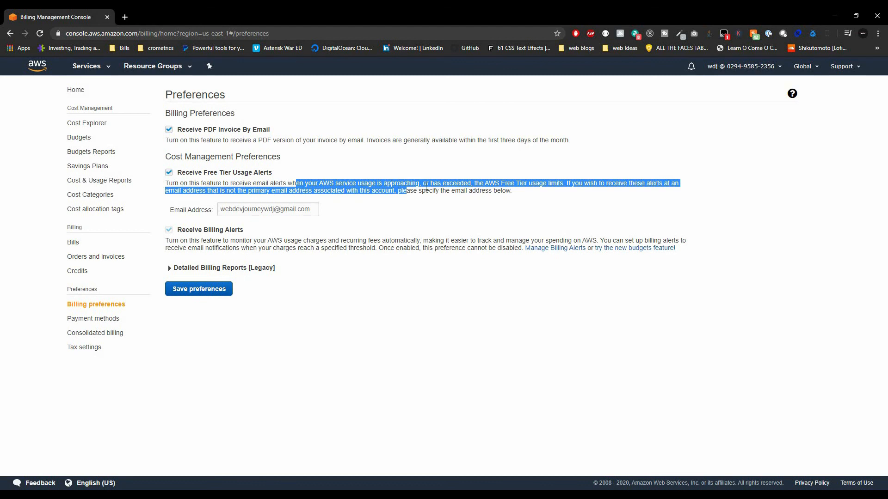
{"action": "left_click", "coordinate": [444, 187]}
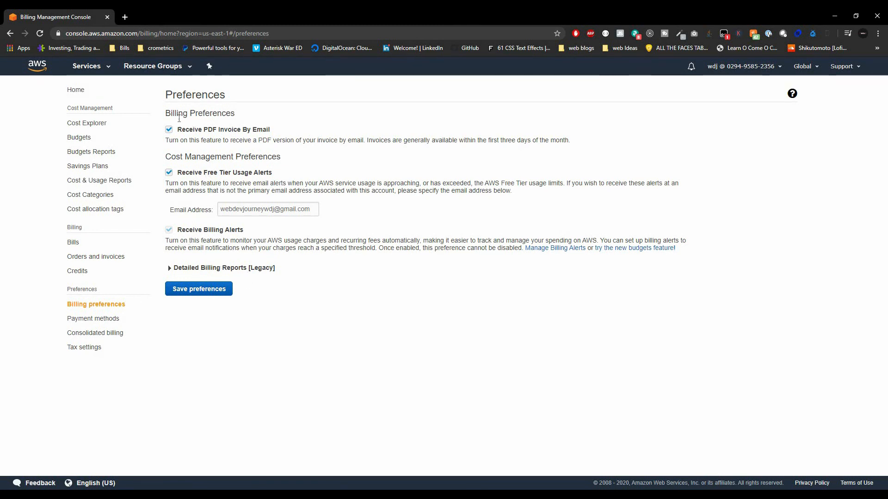
{"action": "left_click", "coordinate": [208, 293]}
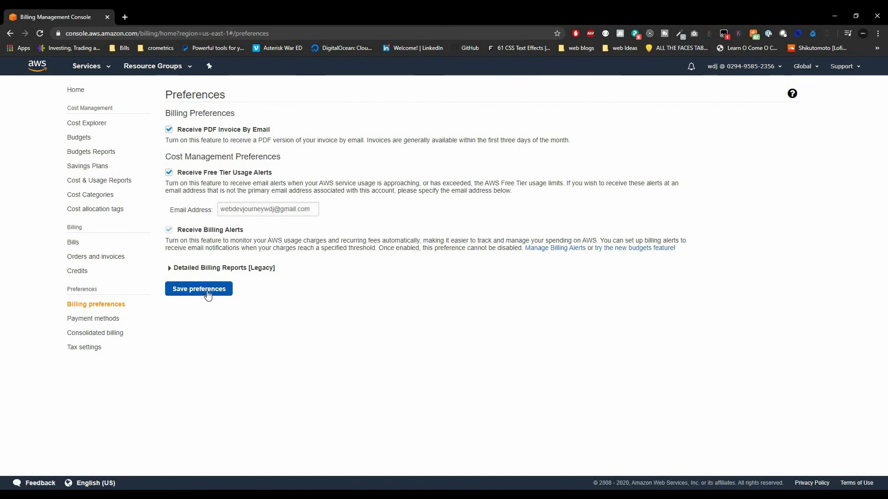
{"action": "left_click", "coordinate": [543, 250]}
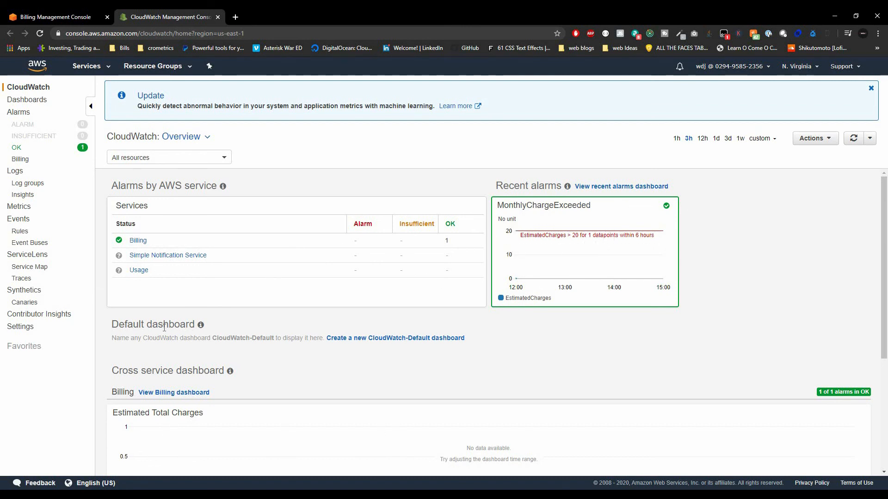
Create an alarm on the Billing Total Estimated Charge metric in USD.
{"action": "left_click", "coordinate": [33, 117]}
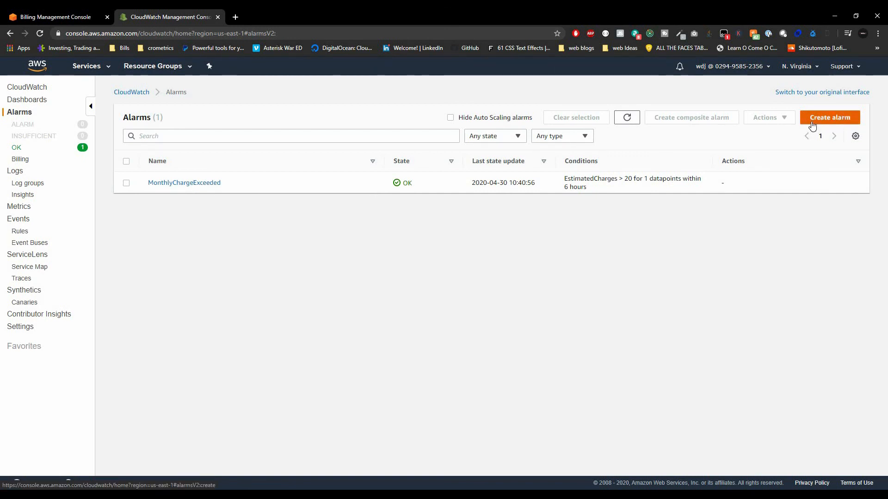
{"action": "left_click", "coordinate": [830, 118]}
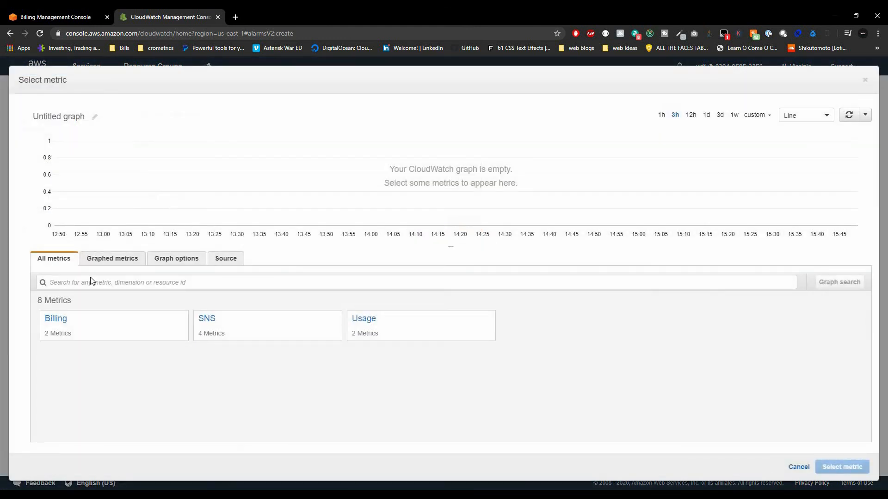
{"action": "left_click", "coordinate": [56, 319]}
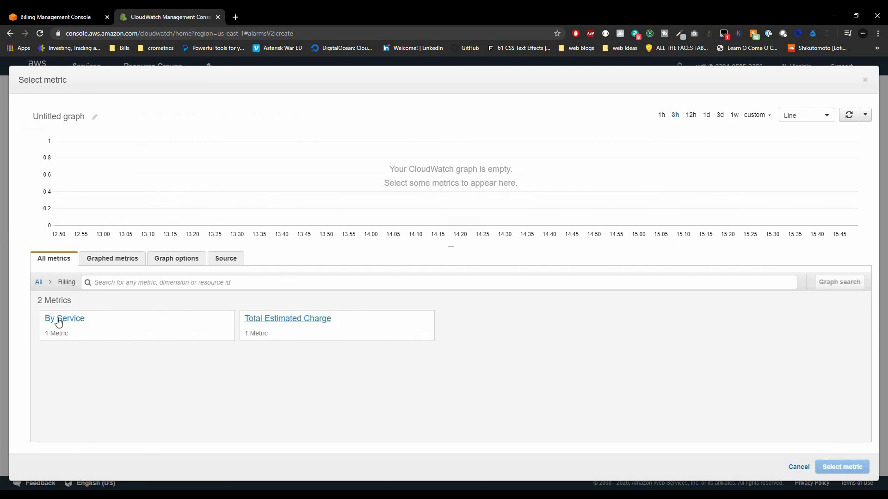
{"action": "left_click", "coordinate": [303, 323]}
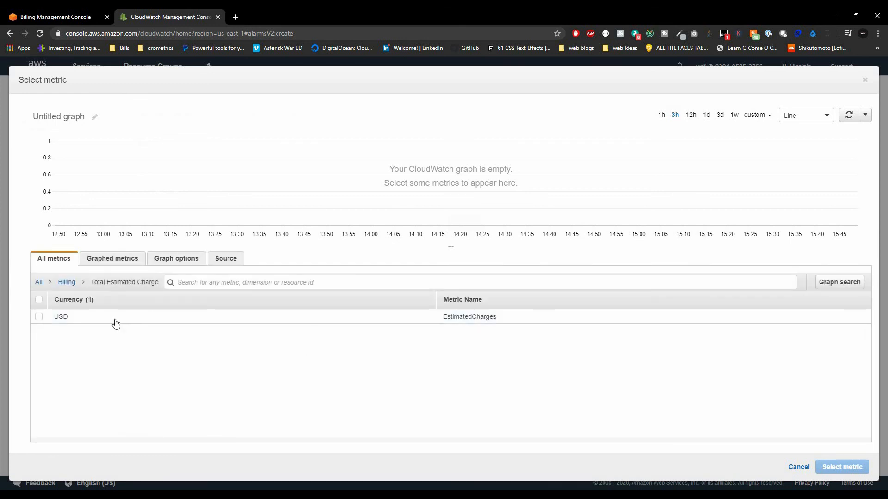
{"action": "left_click", "coordinate": [39, 318]}
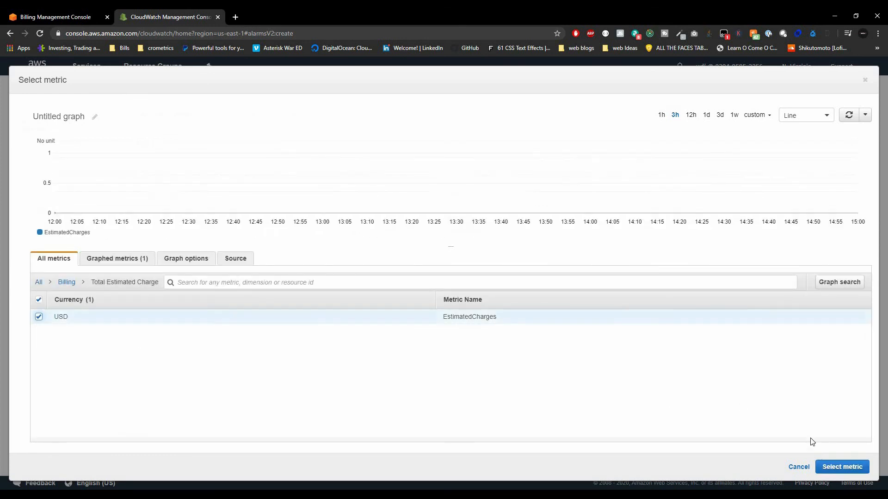
{"action": "left_click", "coordinate": [836, 469]}
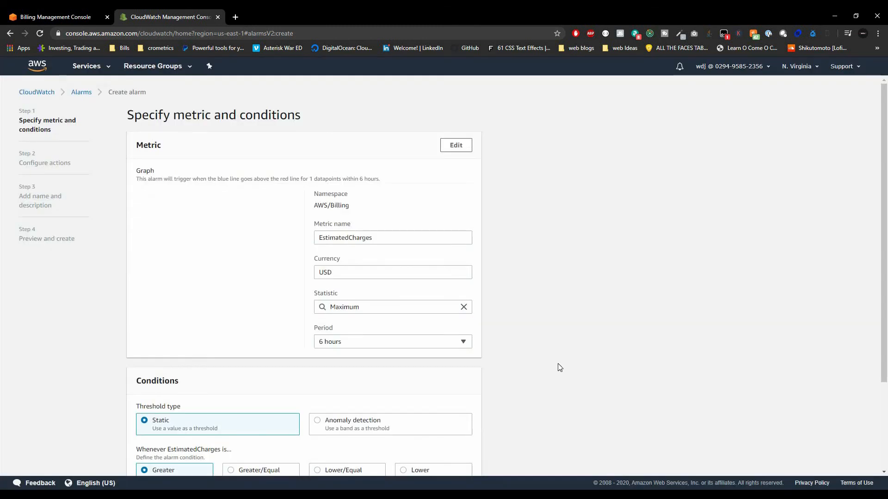
Set the EstimatedCharges threshold to greater than 25 USD and continue to the actions step.
{"action": "scroll", "coordinate": [237, 330], "scroll_direction": "down", "scroll_amount": 3}
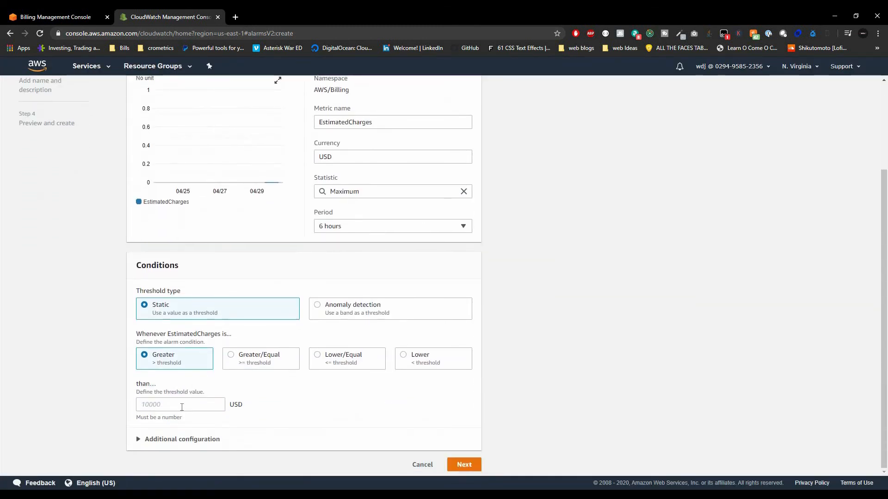
{"action": "left_click", "coordinate": [178, 407]}
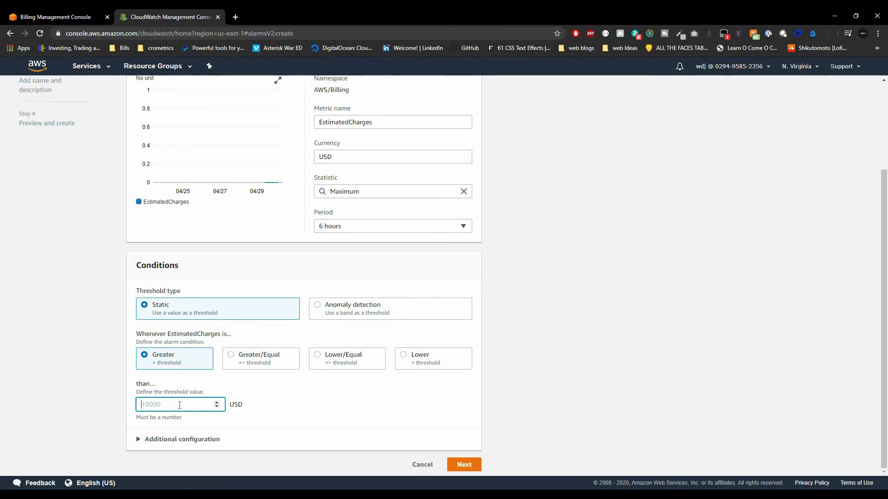
{"action": "type", "text": "25"}
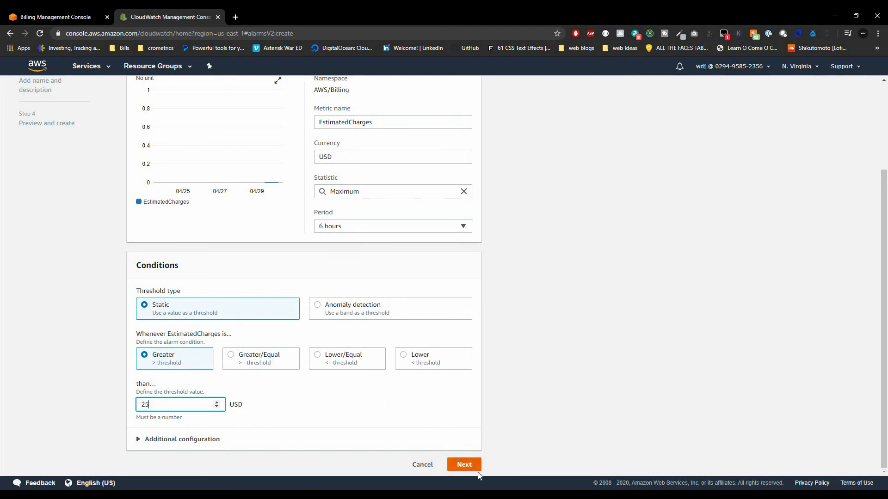
{"action": "left_click", "coordinate": [464, 465]}
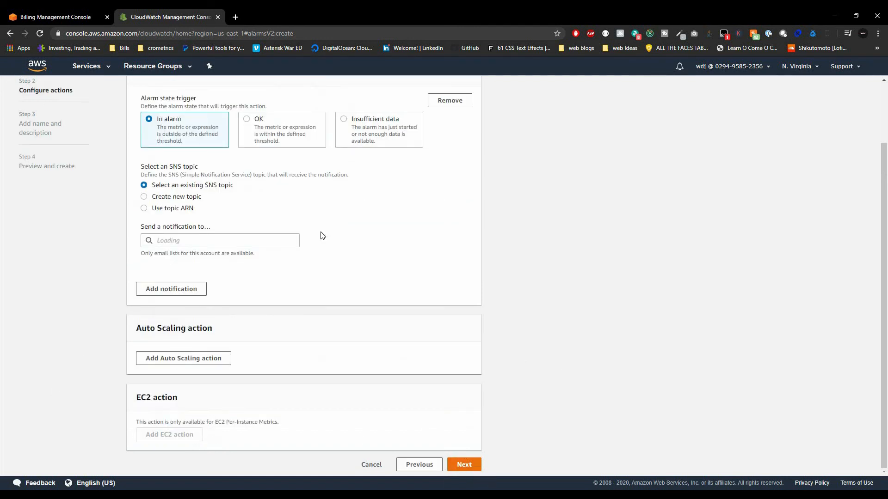
Choose a new SNS topic and name it EstimatedMonthlyChargeExceeded2.
{"action": "left_click", "coordinate": [158, 199]}
{"action": "scroll", "coordinate": [175, 162], "scroll_direction": "down", "scroll_amount": 1}
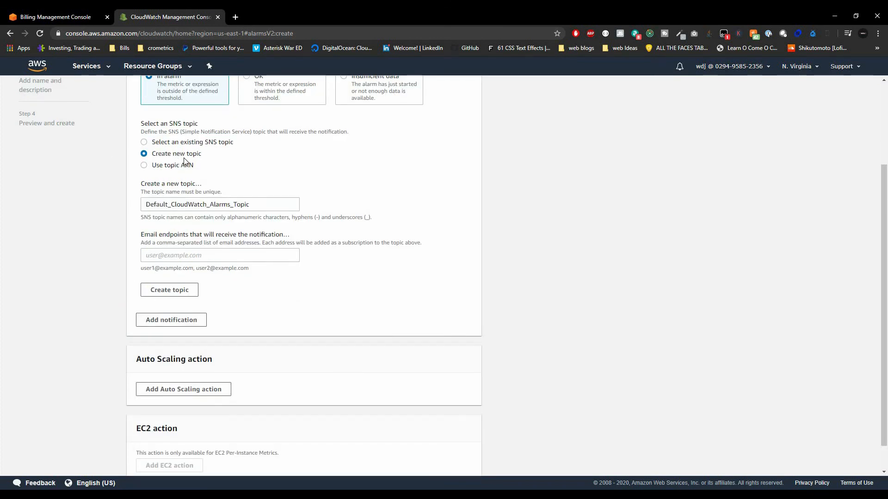
{"action": "left_click", "coordinate": [222, 204]}
{"action": "double_click", "coordinate": [222, 203]}
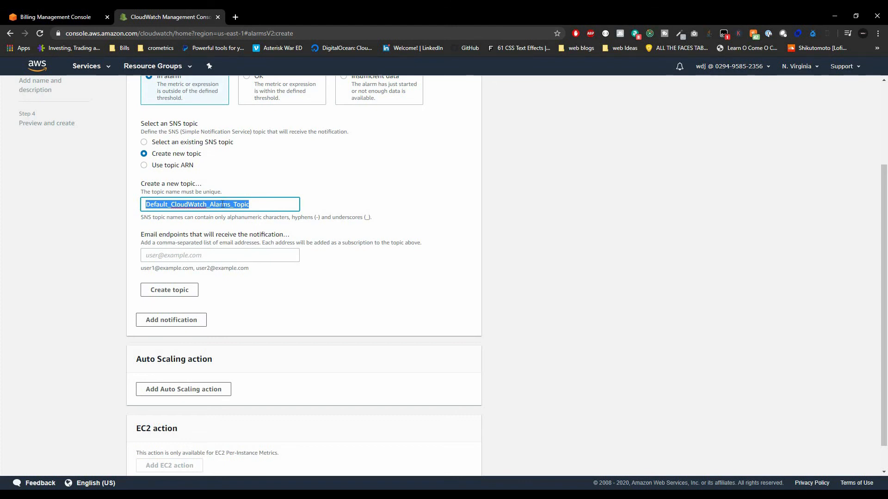
{"action": "type", "text": "Estimated"}
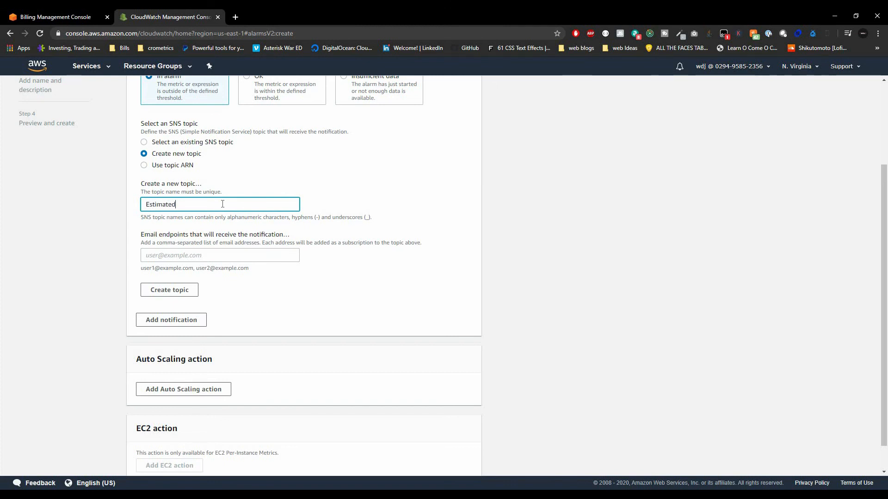
{"action": "type", "text": "Month"}
{"action": "type", "text": "ChargesE"}
{"action": "type", "text": "xceeded"}
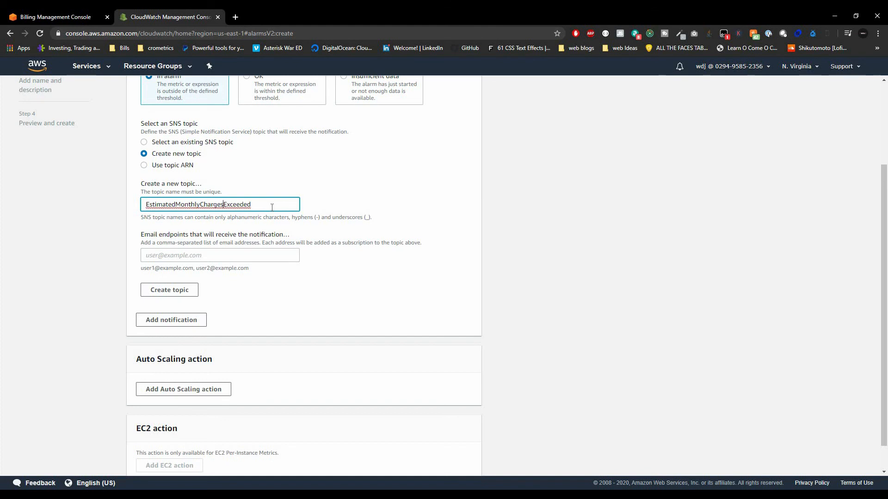
{"action": "key", "text": "BackSpace"}
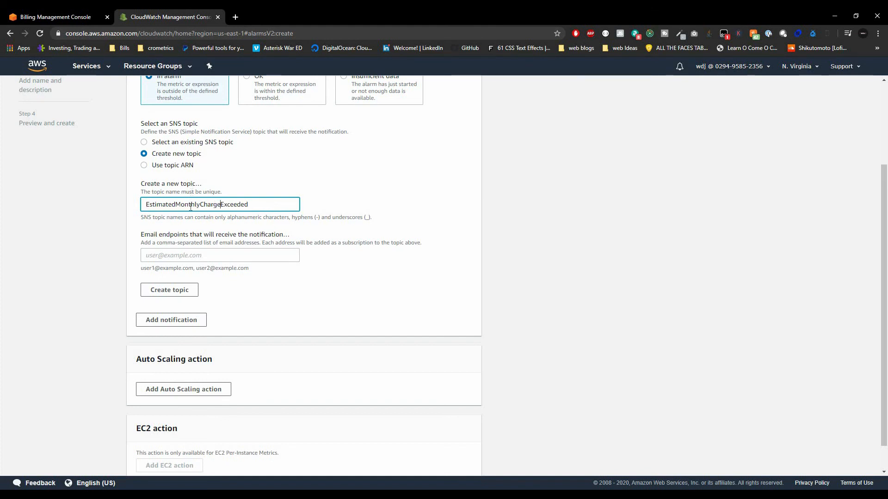
{"action": "double_click", "coordinate": [189, 204]}
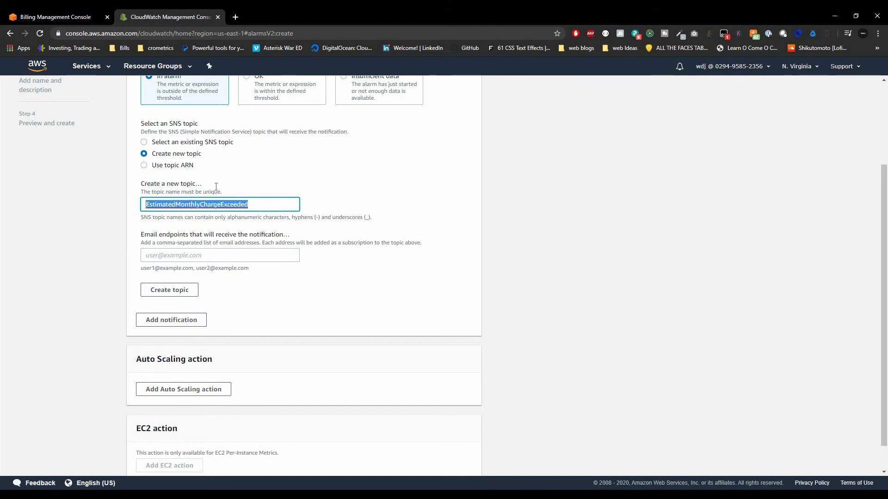
{"action": "left_click", "coordinate": [204, 258]}
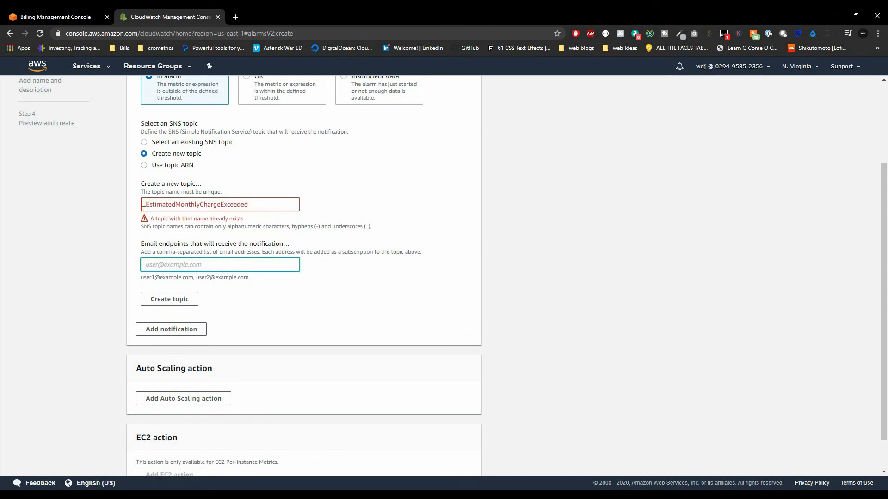
{"action": "left_click", "coordinate": [186, 203]}
{"action": "key", "text": "shift+Home"}
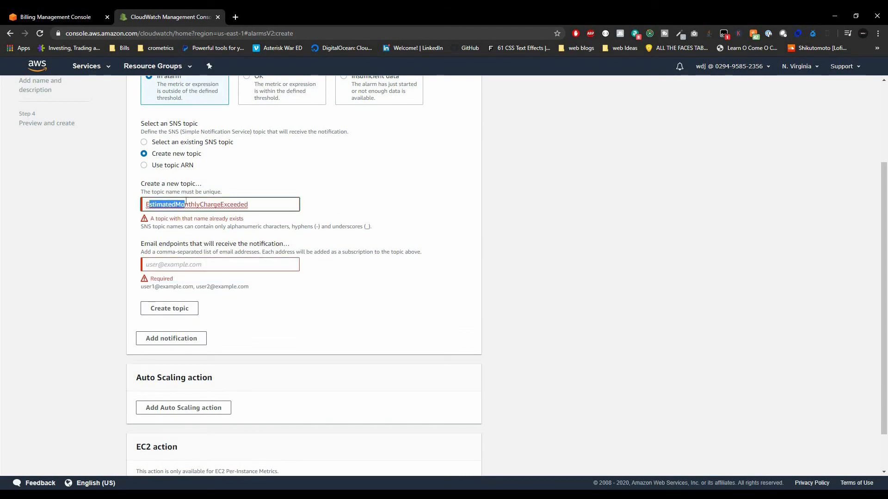
{"action": "left_click", "coordinate": [195, 204]}
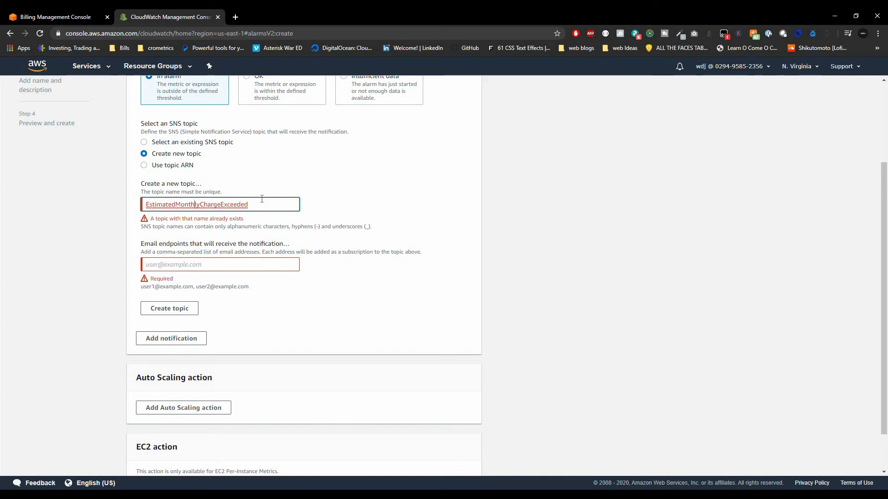
{"action": "type", "text": "2"}
Enter the account's e-mail address as the endpoint and create the topic.
{"action": "key", "text": "Tab"}
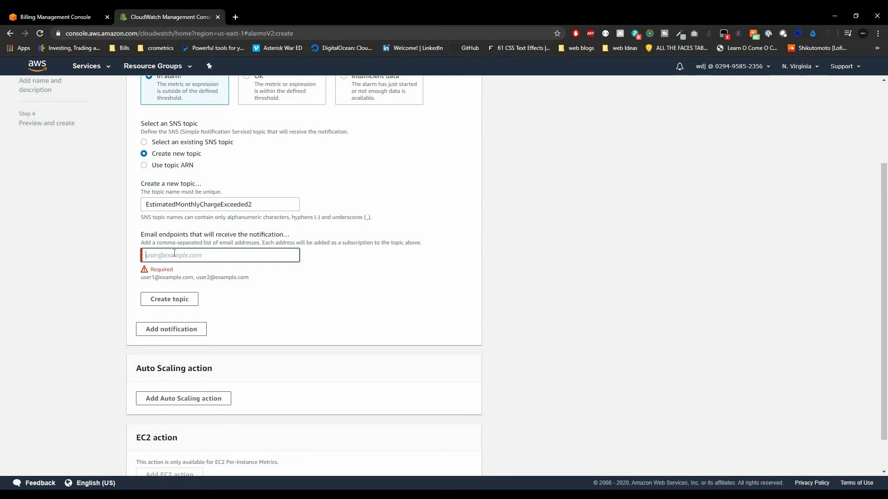
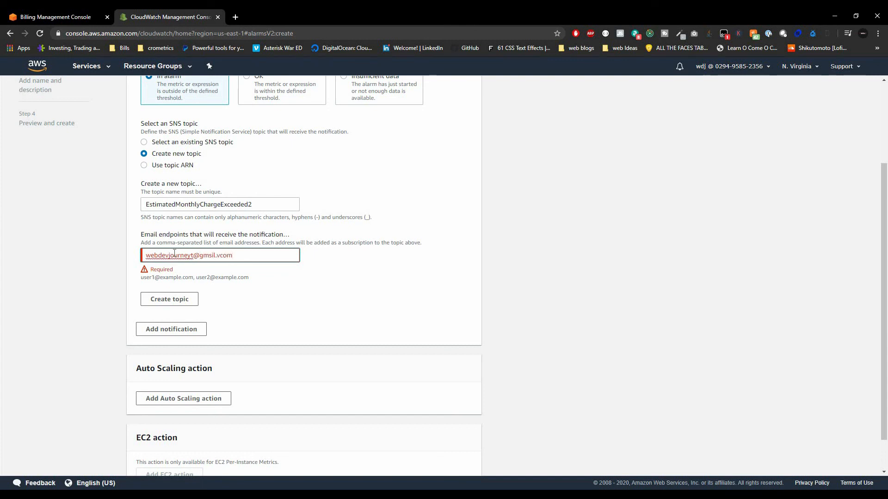
{"action": "left_click", "coordinate": [284, 313]}
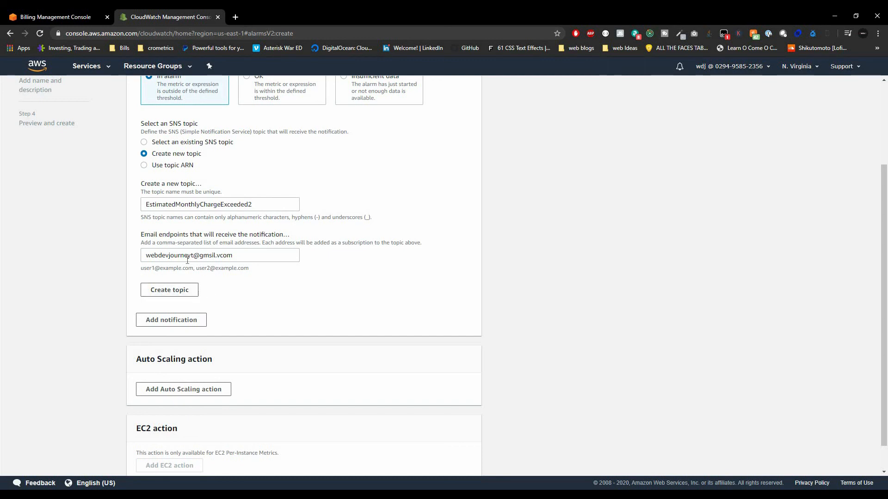
{"action": "left_click", "coordinate": [190, 292]}
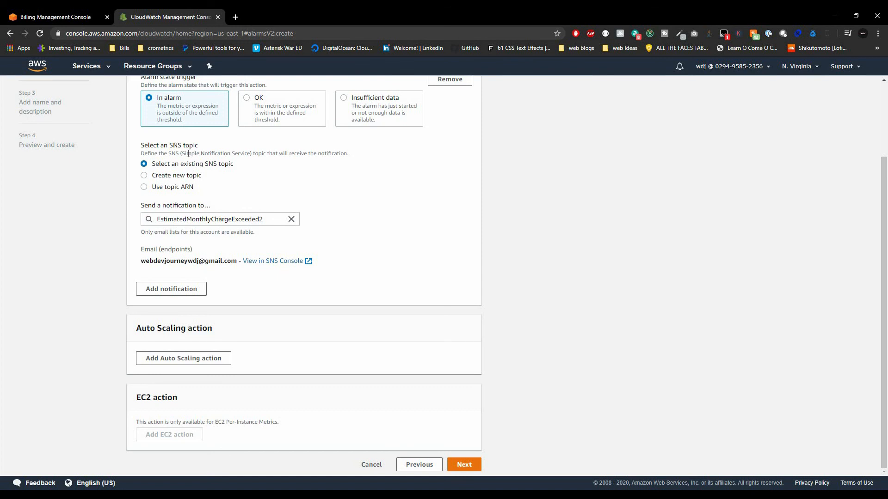
Highlight the SNS topic description, then return to the Billing preferences page.
{"action": "left_click_drag", "start_coordinate": [186, 154], "coordinate": [251, 152]}
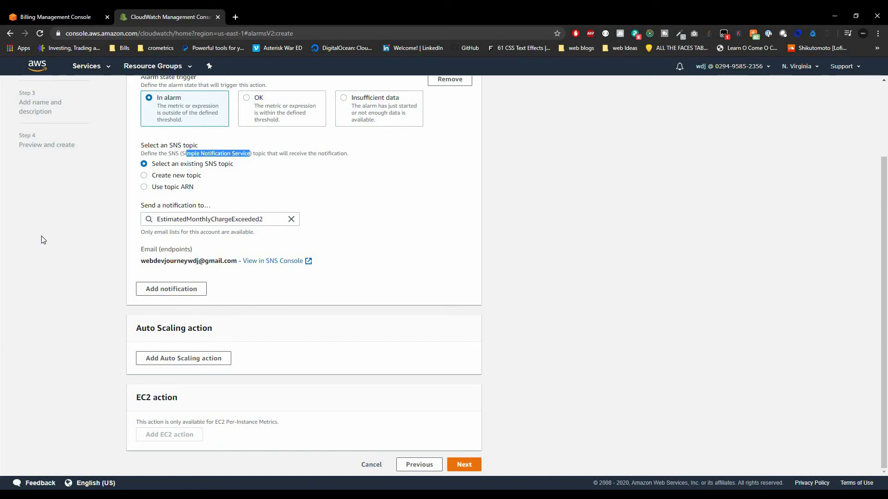
{"action": "scroll", "coordinate": [268, 357], "scroll_direction": "up", "scroll_amount": 2}
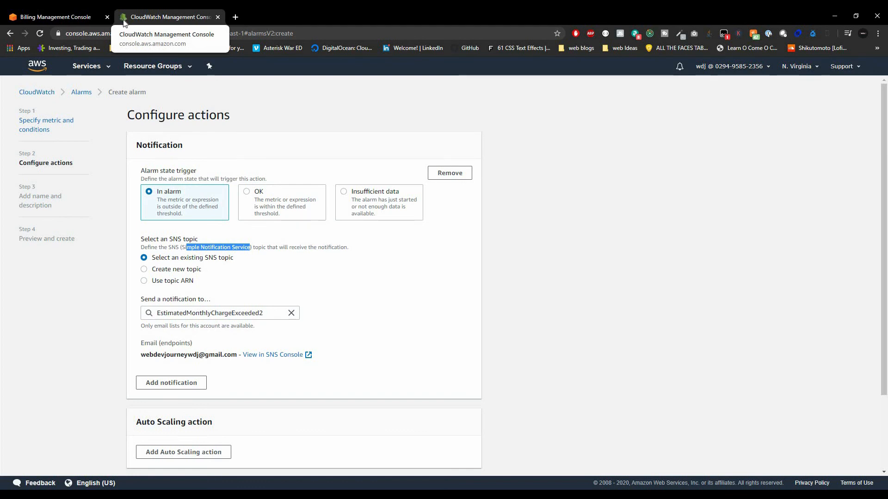
{"action": "left_click", "coordinate": [61, 22]}
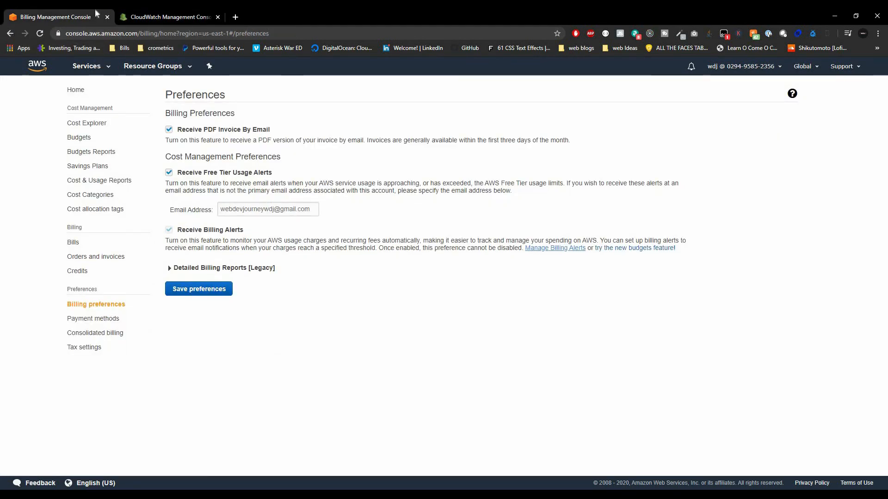
Return to the CloudWatch alarm wizard, re-highlight the SNS description and advance to naming.
{"action": "left_click", "coordinate": [149, 22]}
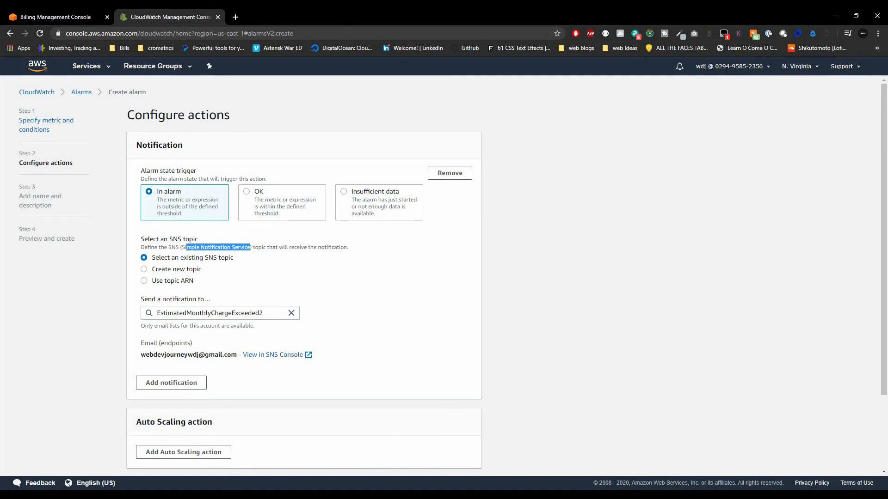
{"action": "left_click", "coordinate": [70, 15]}
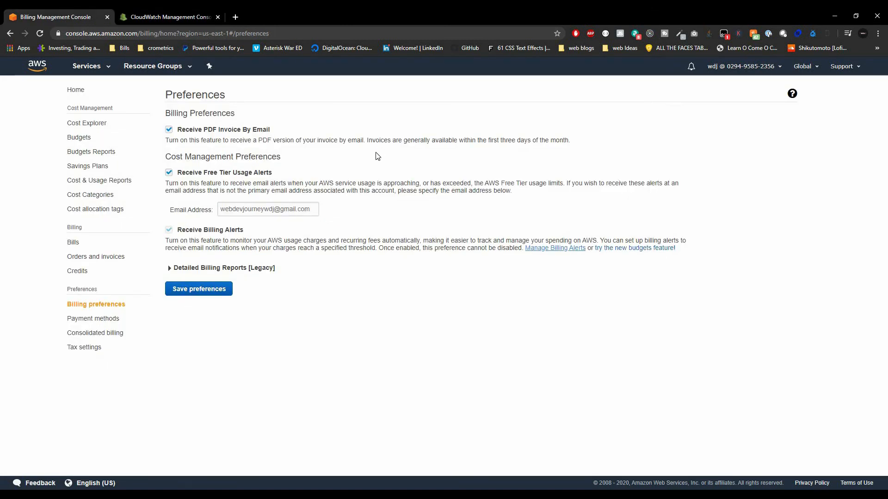
{"action": "left_click", "coordinate": [147, 17]}
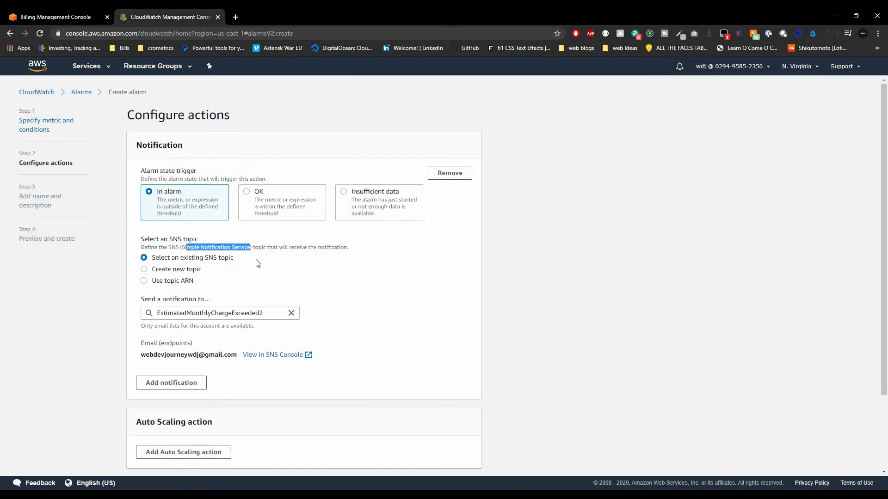
{"action": "left_click", "coordinate": [197, 248]}
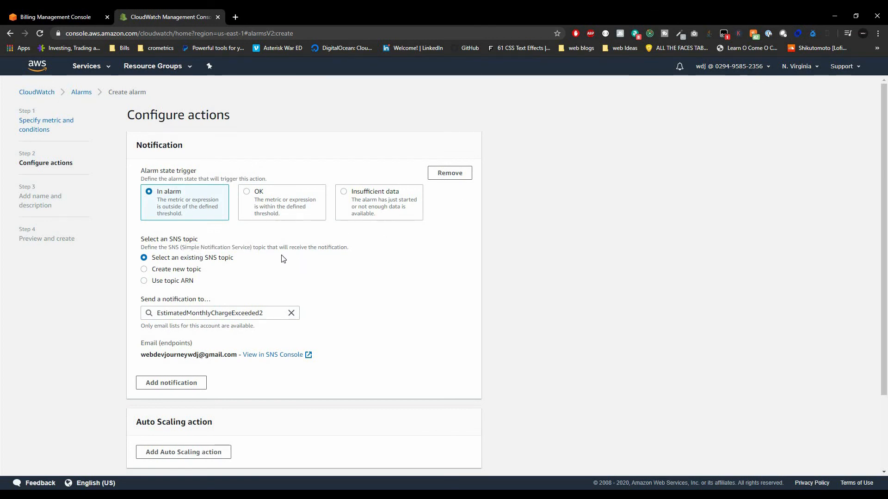
{"action": "left_click_drag", "start_coordinate": [184, 247], "coordinate": [251, 249]}
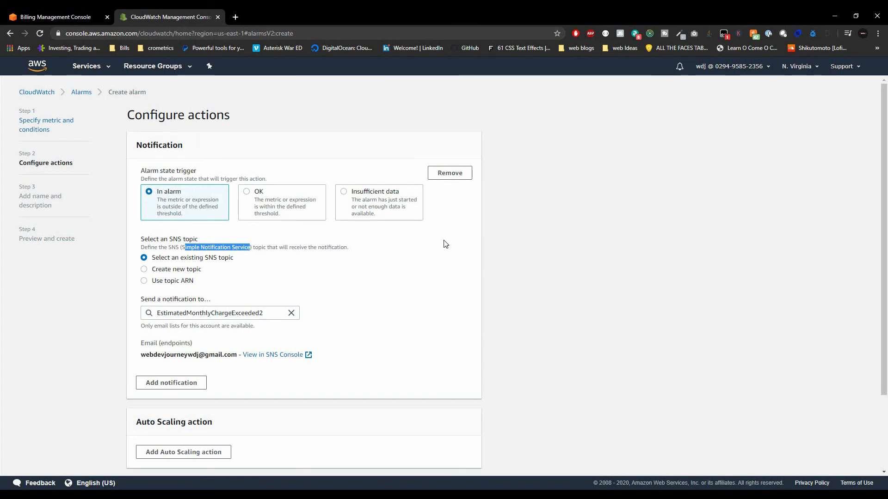
{"action": "scroll", "coordinate": [381, 259], "scroll_direction": "down", "scroll_amount": 2}
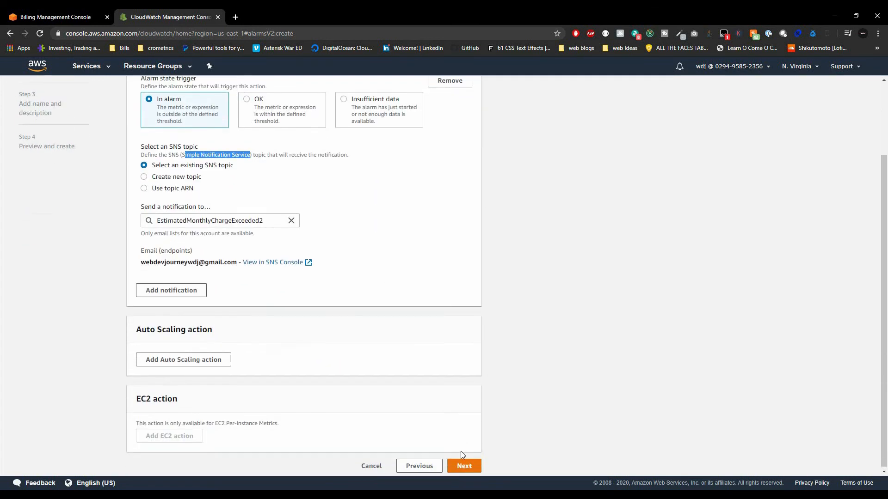
{"action": "left_click", "coordinate": [463, 466]}
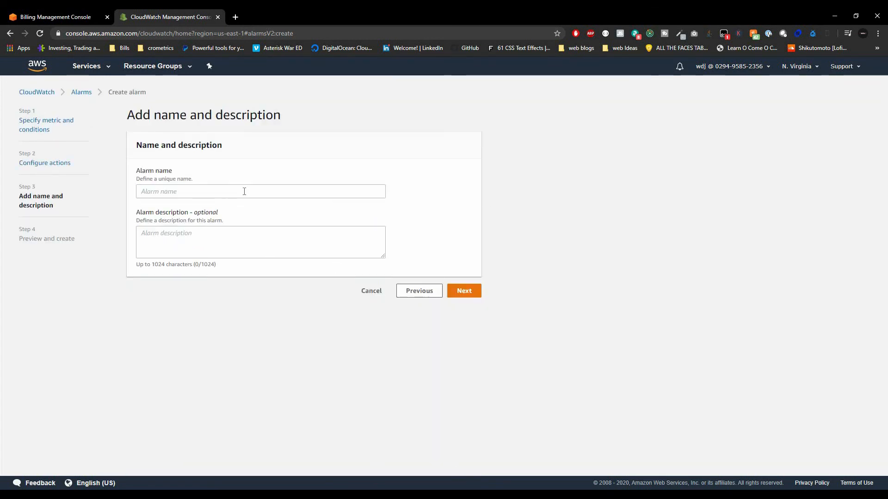
Paste EstimatedMonthlyChargeExceeded as the alarm name, append 2, and continue to the preview.
{"action": "left_click", "coordinate": [244, 192]}
{"action": "type", "text": "EstimatedMonthlyChargeExceeded"}
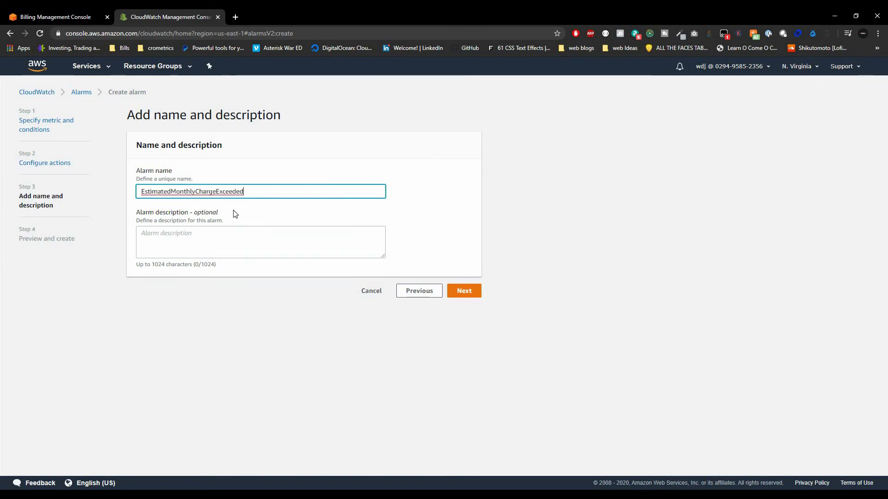
{"action": "type", "text": "2"}
{"action": "left_click", "coordinate": [464, 290]}
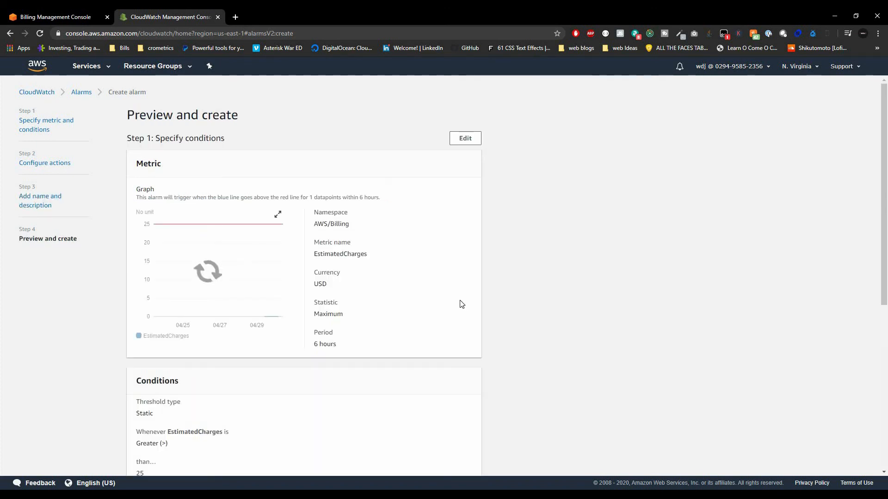
Create the EstimatedMonthlyChargeExceeded2 alarm from the Preview and create page.
{"action": "scroll", "coordinate": [534, 450], "scroll_direction": "down", "scroll_amount": 6}
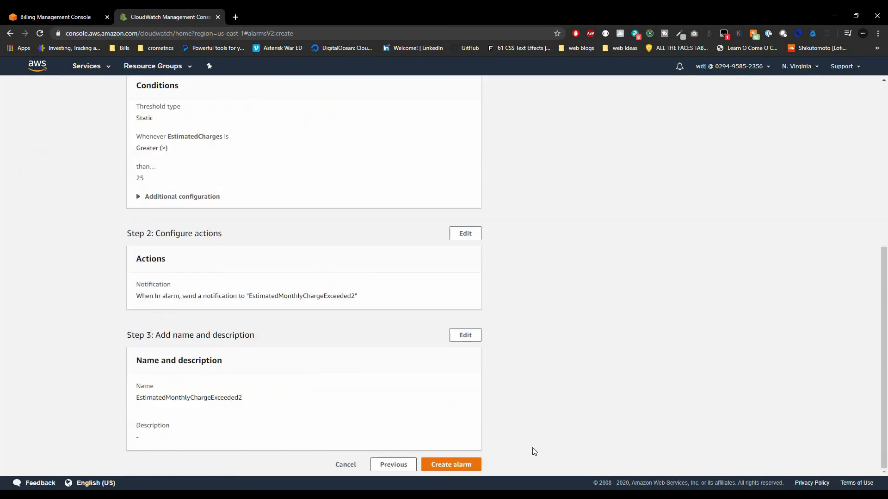
{"action": "left_click", "coordinate": [461, 465]}
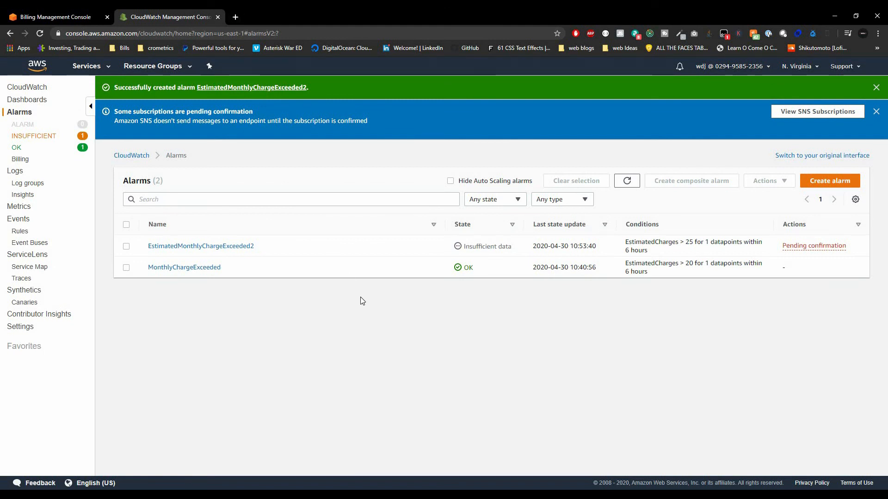
{"action": "left_click", "coordinate": [236, 17]}
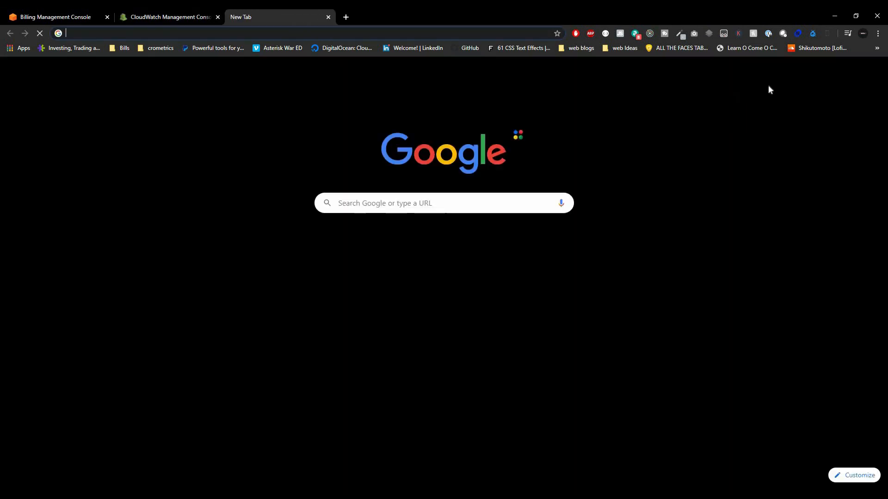
{"action": "left_click", "coordinate": [791, 72]}
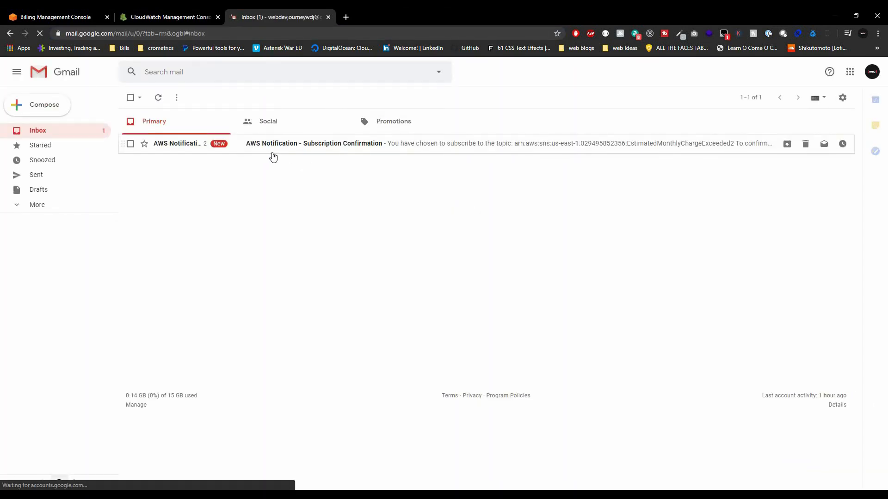
{"action": "left_click", "coordinate": [273, 144]}
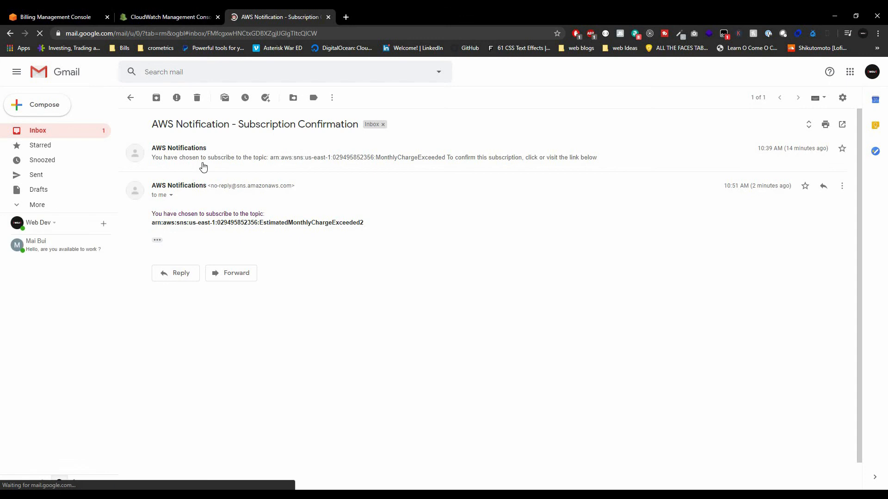
{"action": "left_click", "coordinate": [214, 158]}
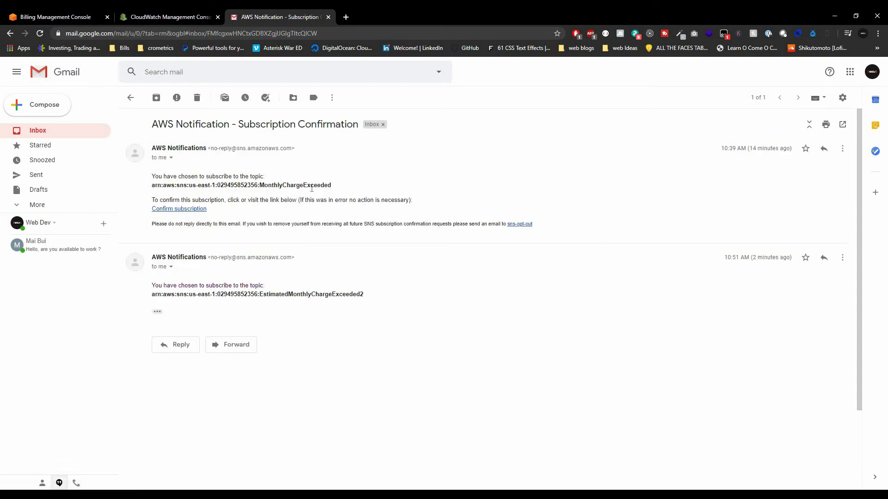
{"action": "left_click_drag", "start_coordinate": [264, 186], "coordinate": [310, 186]}
{"action": "left_click_drag", "start_coordinate": [232, 293], "coordinate": [215, 294]}
{"action": "double_click", "coordinate": [353, 294]}
{"action": "left_click_drag", "start_coordinate": [353, 295], "coordinate": [353, 295]}
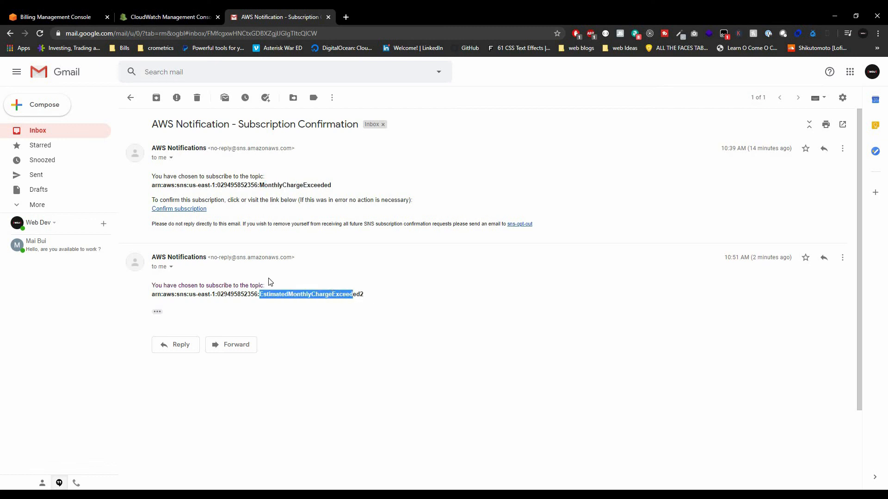
{"action": "left_click", "coordinate": [175, 294]}
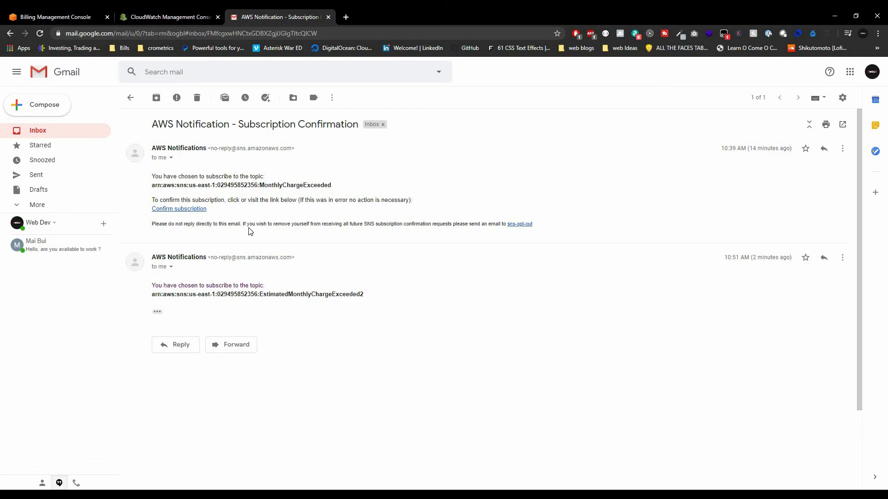
{"action": "key", "text": "ctrl+w"}
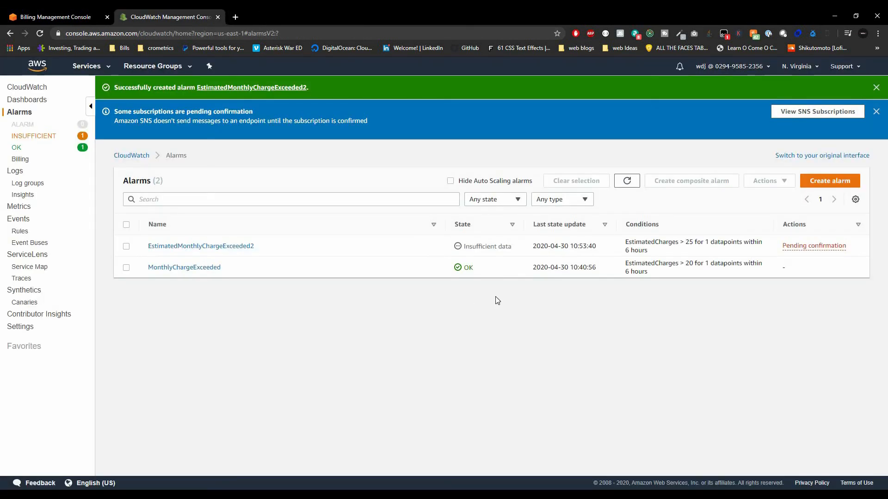
Select the EstimatedMonthlyChargeExceeded2 alarm and delete it through Actions > Delete, confirming.
{"action": "left_click", "coordinate": [126, 247]}
{"action": "right_click", "coordinate": [754, 173]}
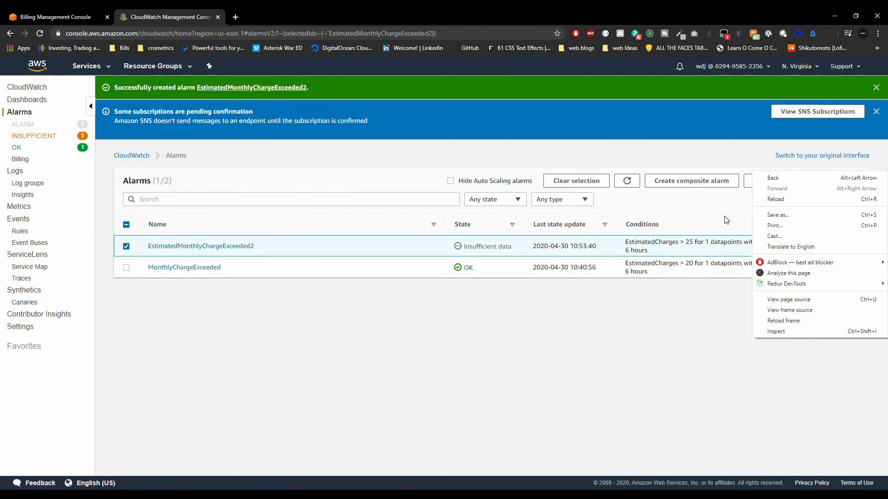
{"action": "key", "text": "Escape"}
{"action": "left_click", "coordinate": [769, 181]}
{"action": "left_click", "coordinate": [763, 223]}
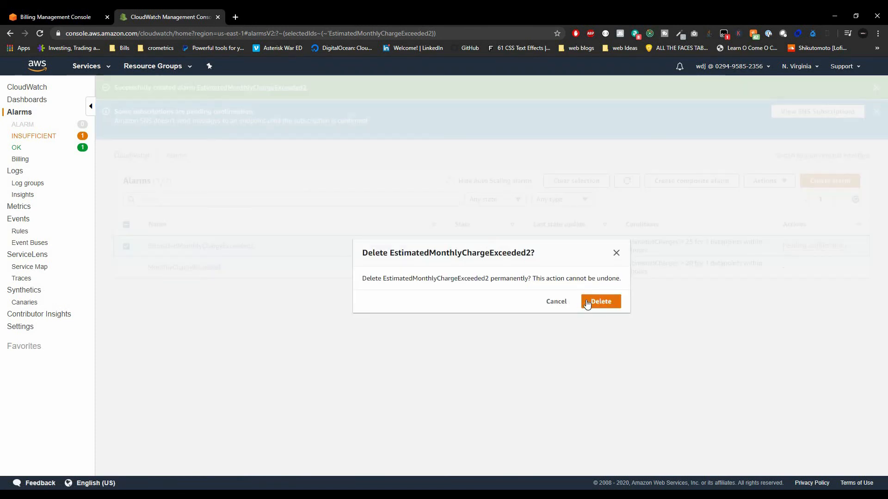
{"action": "left_click", "coordinate": [587, 303]}
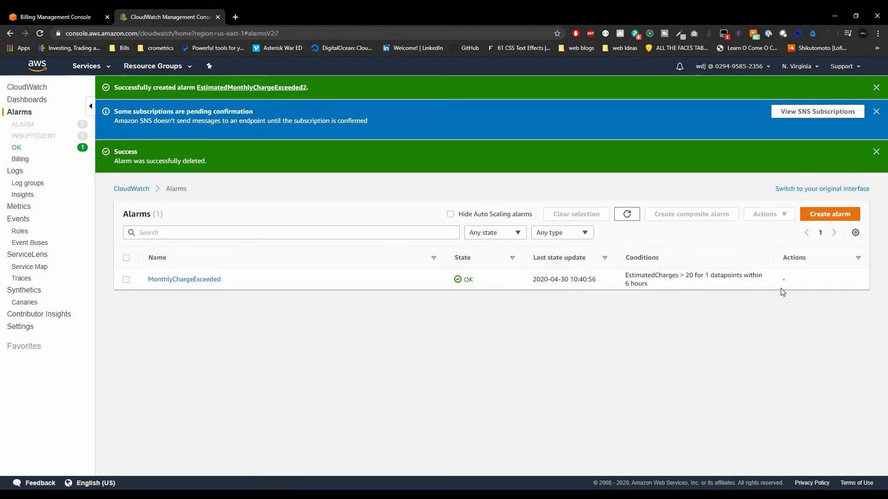